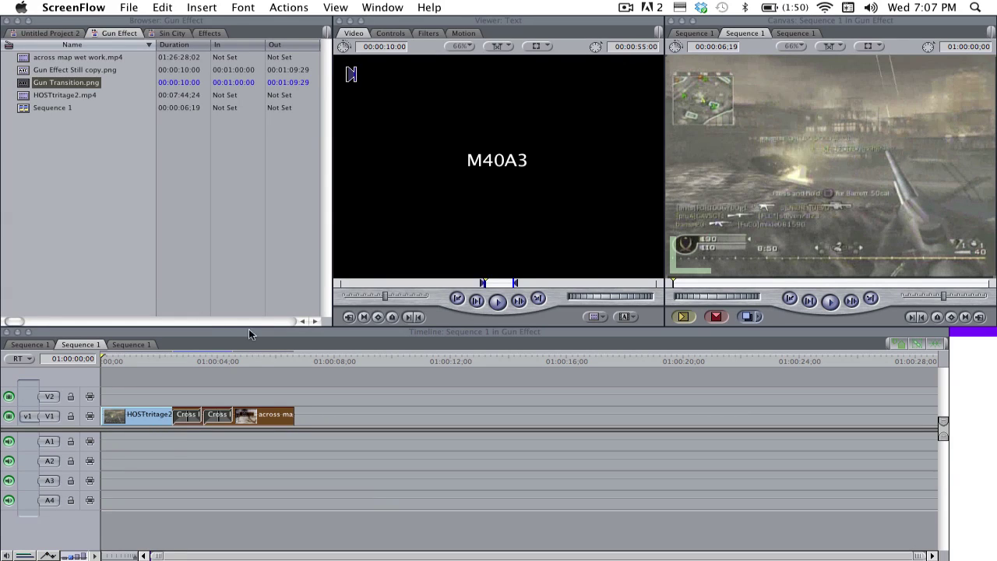
# Bring Final Cut Pro forward and load the HOSTtritage2 clip from Sequence 1 into the Viewer.
pyautogui.click(264, 382)
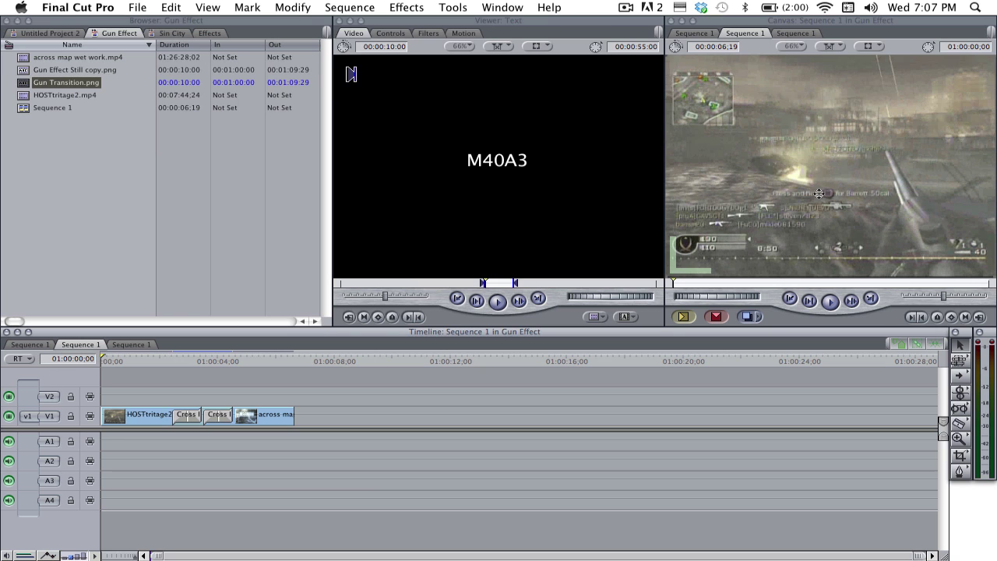
pyautogui.doubleClick(123, 414)
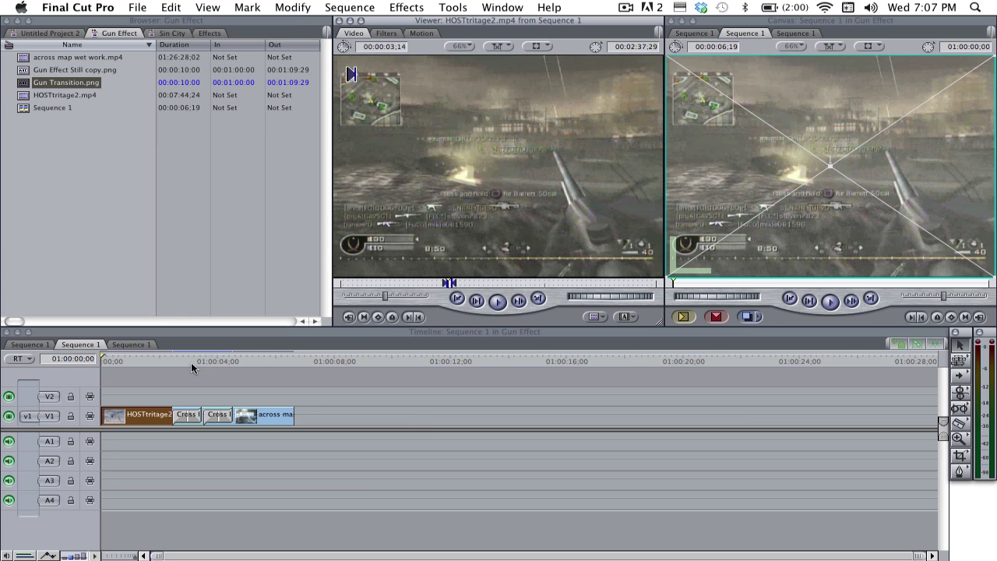
pyautogui.click(151, 361)
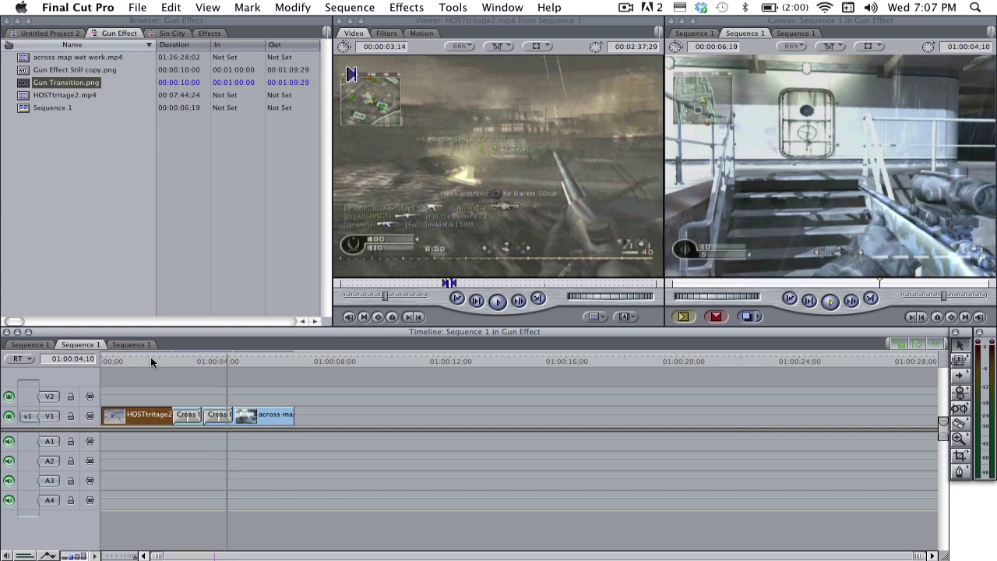
pyautogui.click(155, 358)
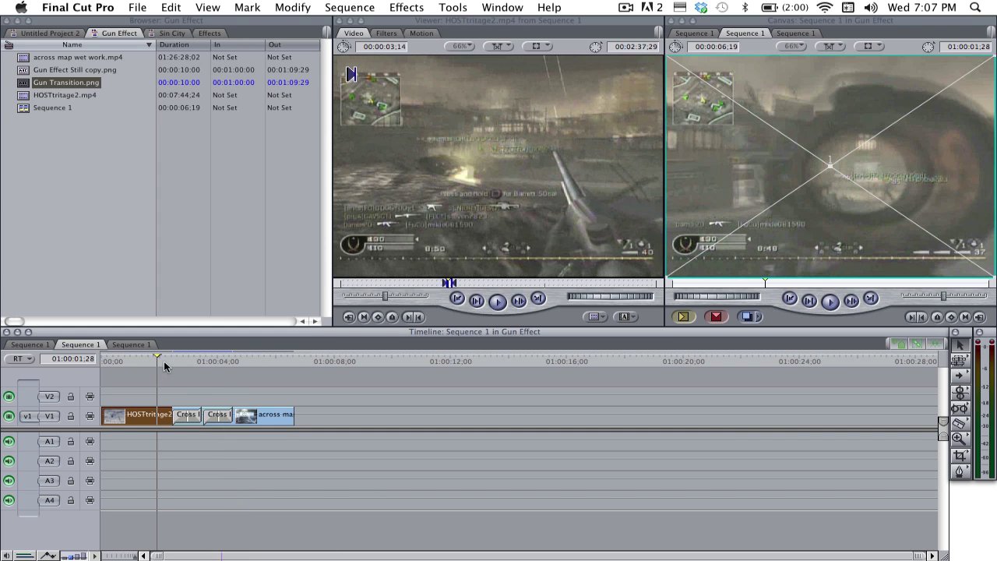
pyautogui.moveTo(164, 361); pyautogui.dragTo(269, 358)
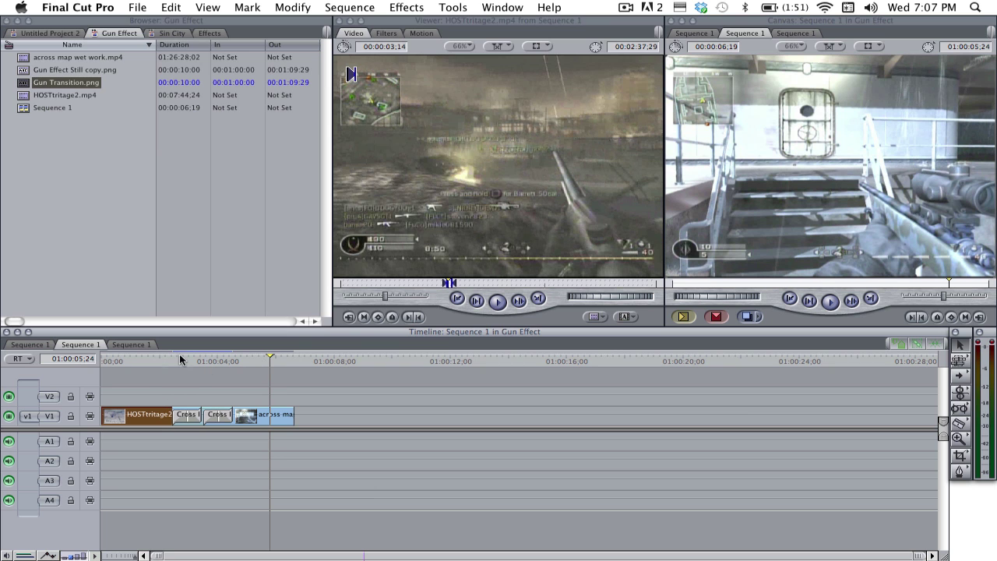
pyautogui.moveTo(169, 360); pyautogui.dragTo(197, 361)
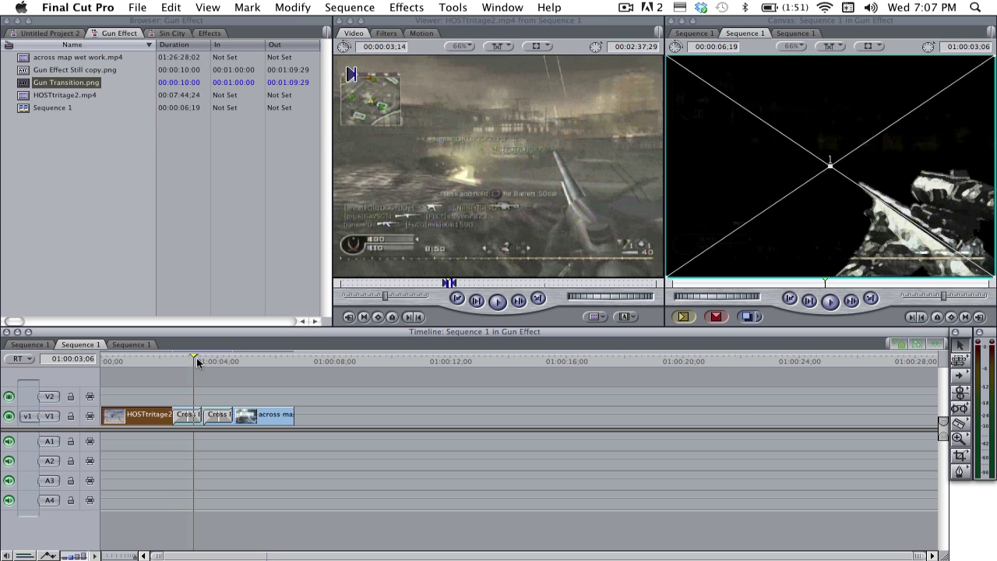
pyautogui.press('space')
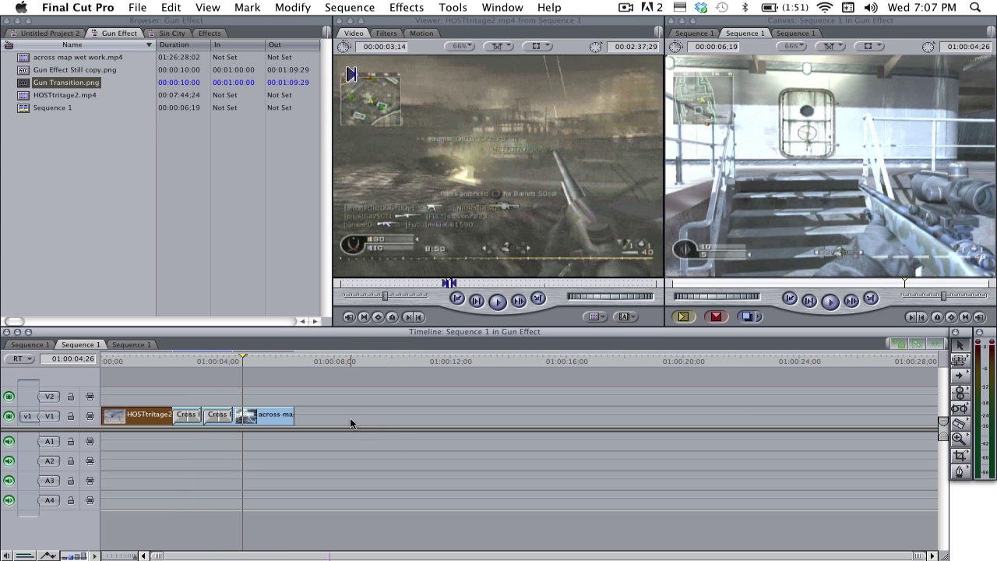
# Delete both cross dissolves from Sequence 1.
pyautogui.click(145, 397)
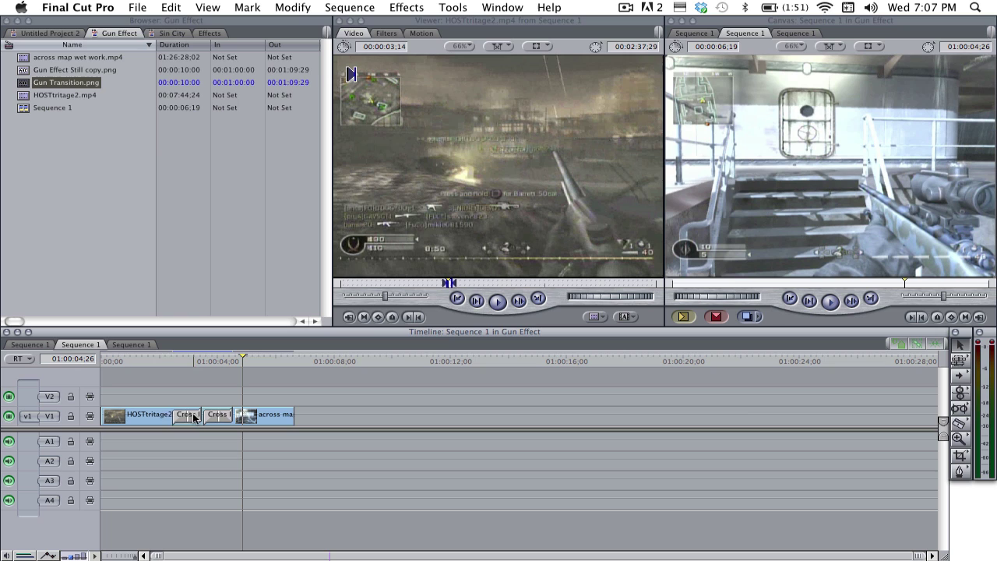
pyautogui.click(194, 417)
pyautogui.press('Delete')
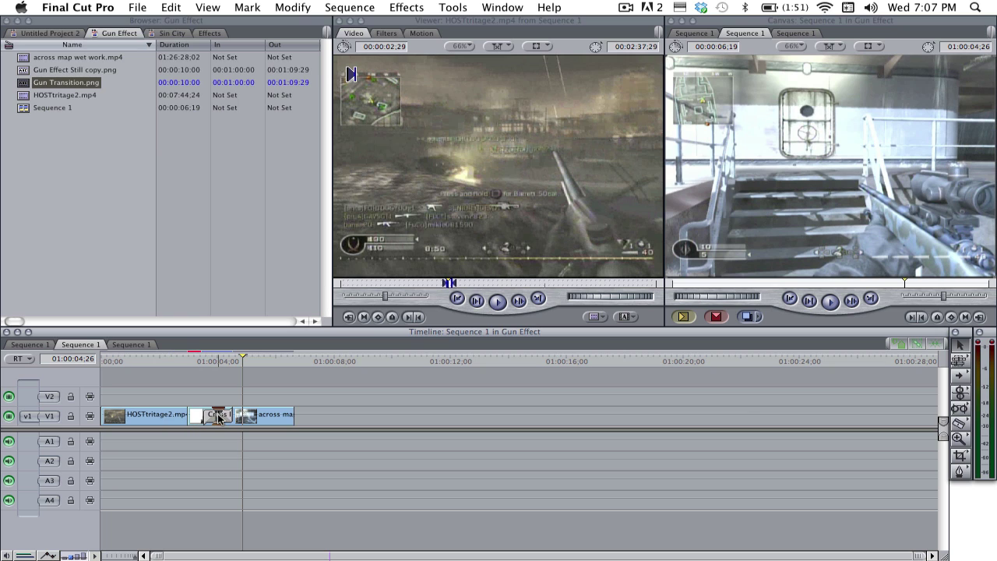
pyautogui.click(219, 416)
pyautogui.press('Delete')
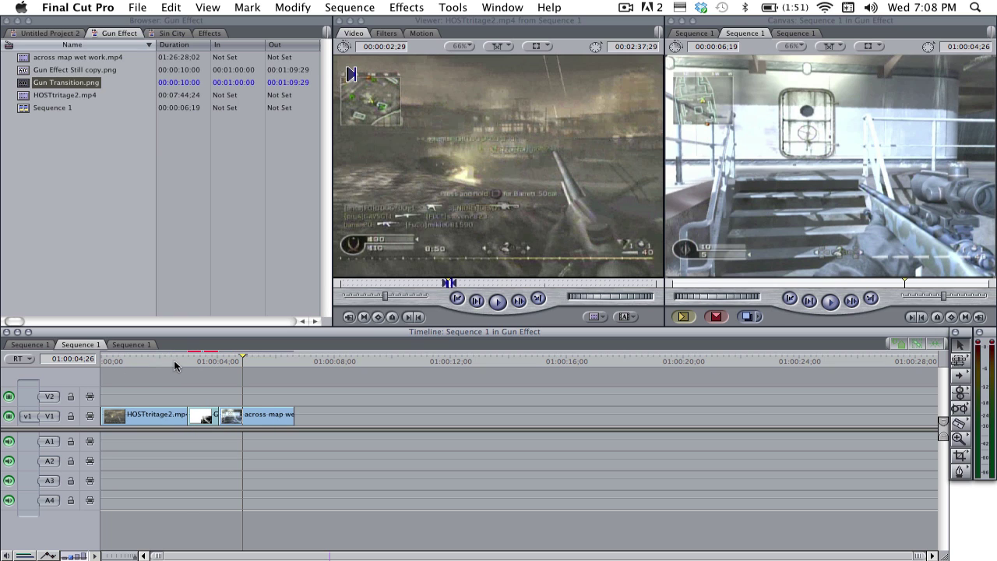
# Make a freeze frame at 01:00:02:28, then open Untitled Project 2's empty Sequence 1.
pyautogui.moveTo(176, 360); pyautogui.dragTo(191, 361)
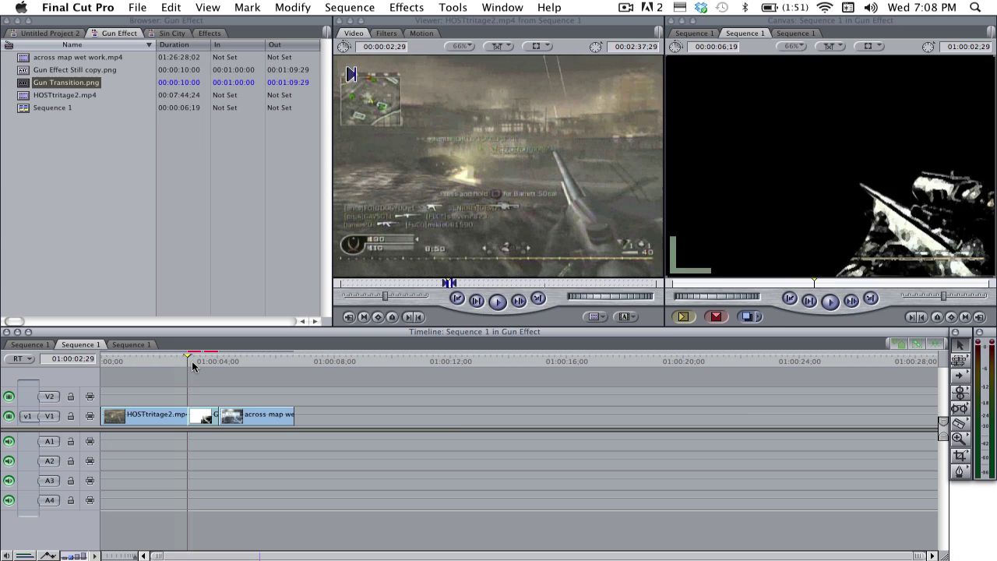
pyautogui.press('Left')
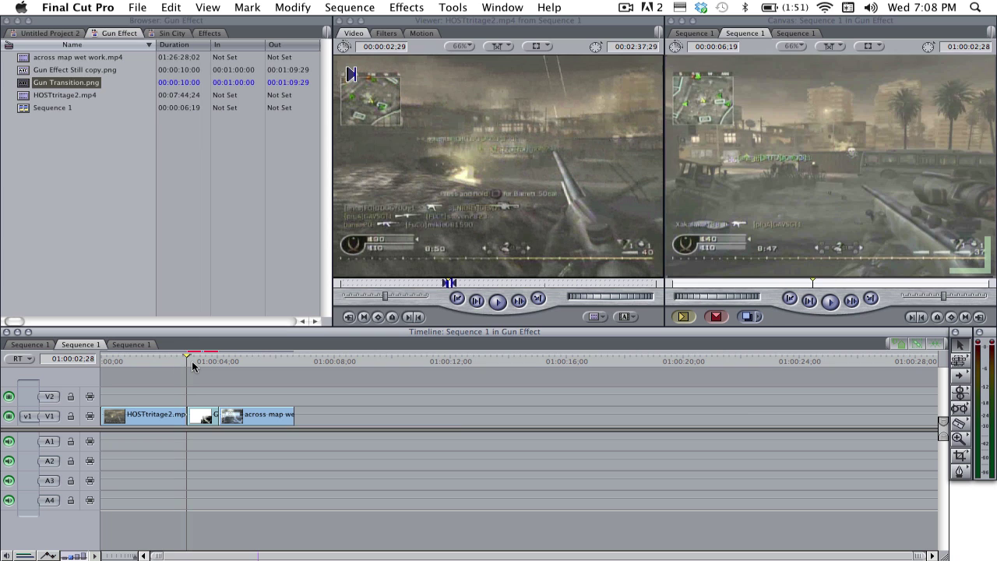
pyautogui.click(295, 7)
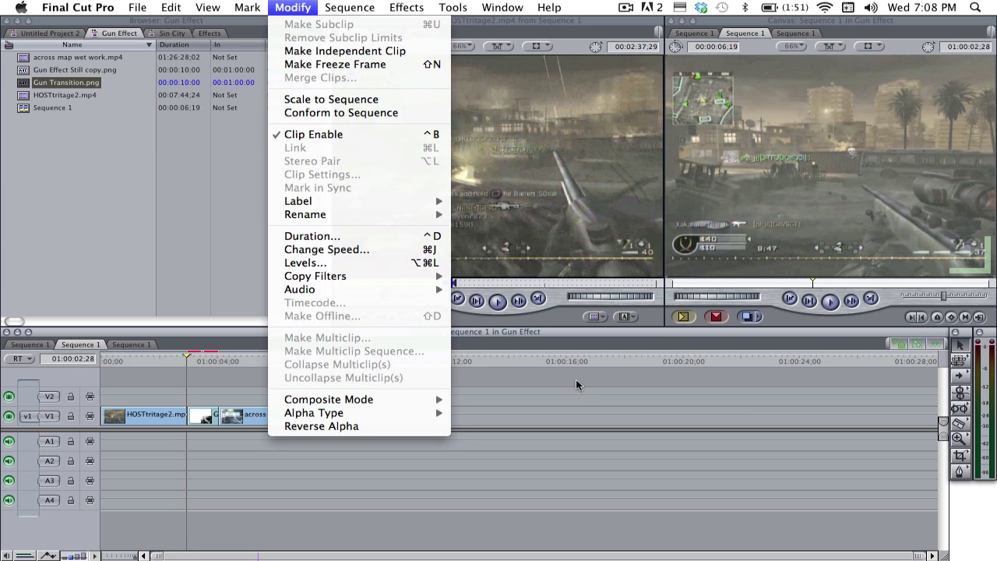
pyautogui.click(602, 433)
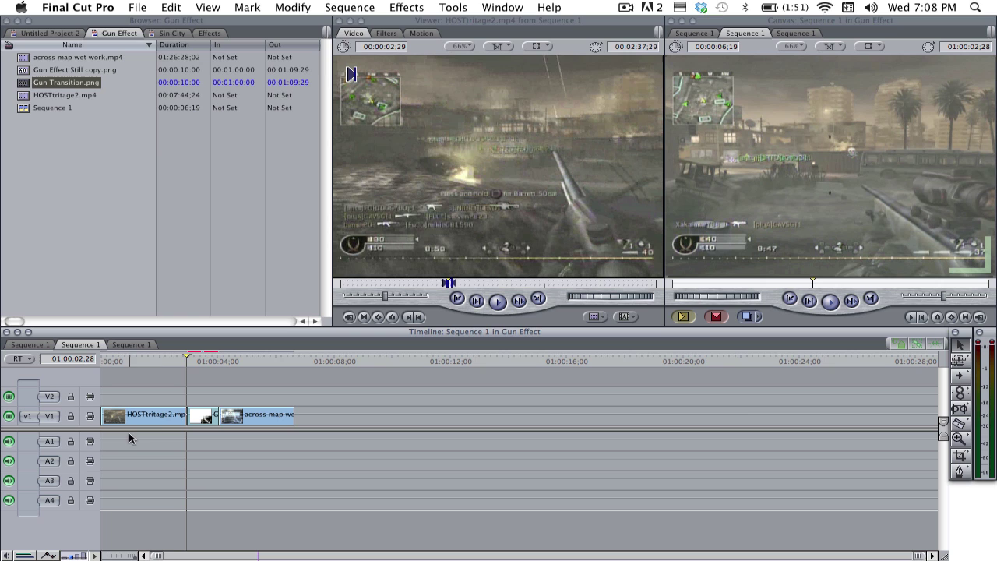
pyautogui.click(306, 7)
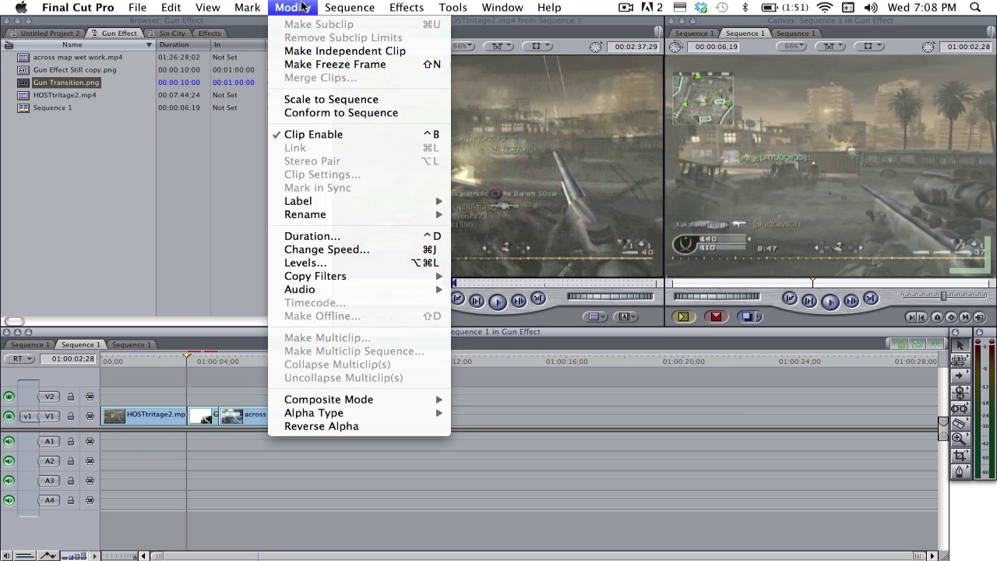
pyautogui.click(312, 64)
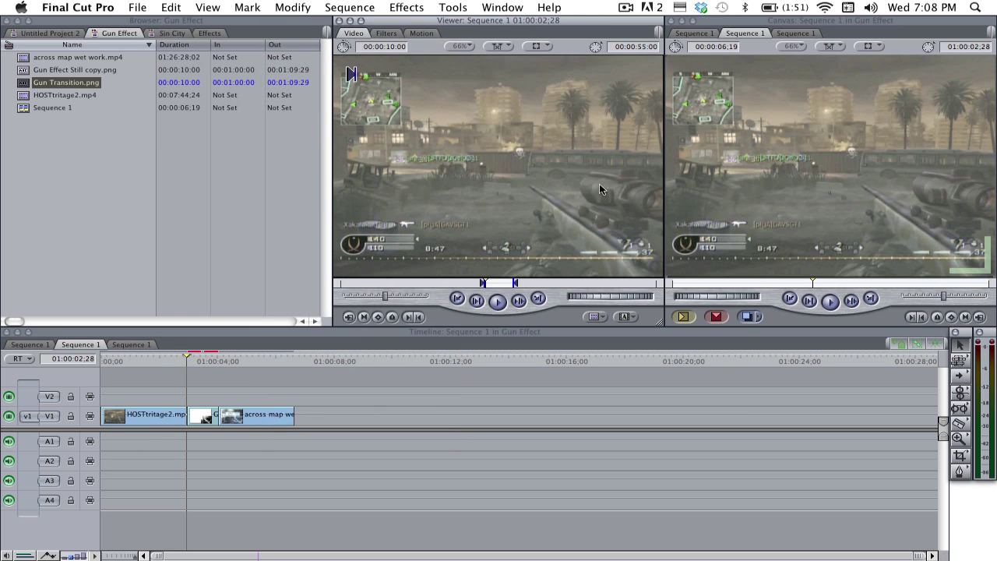
pyautogui.click(131, 345)
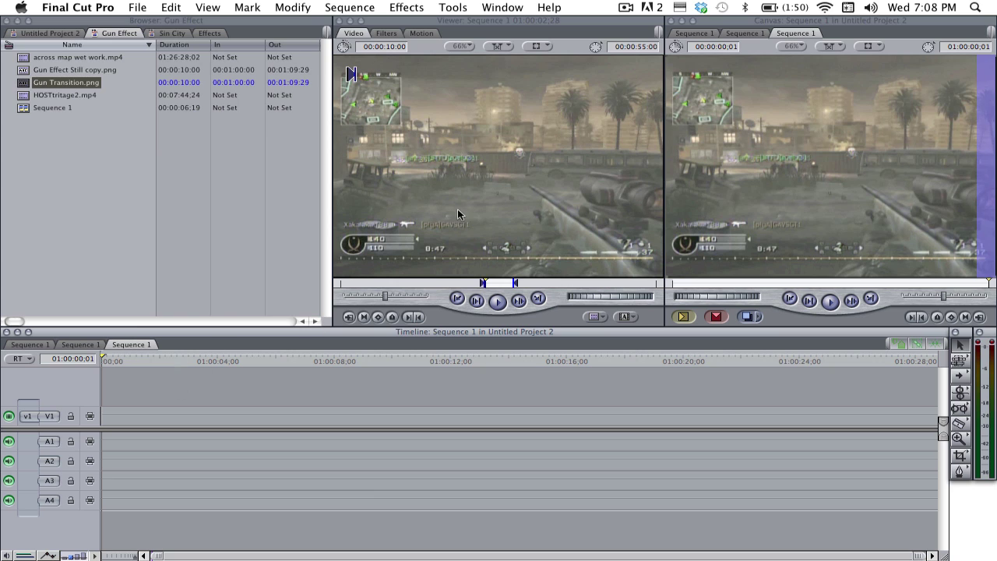
pyautogui.click(99, 361)
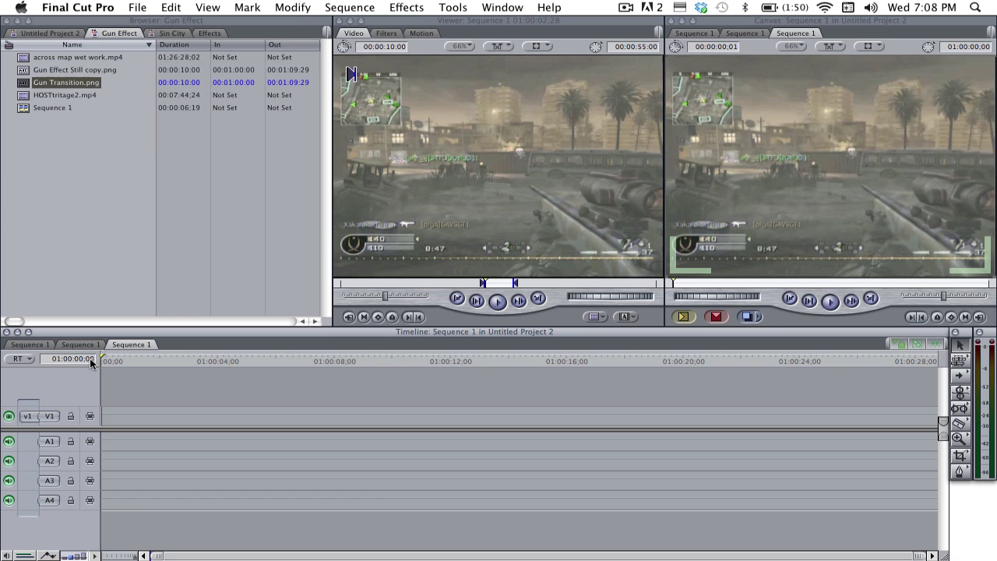
pyautogui.press('Right')
pyautogui.click(162, 362)
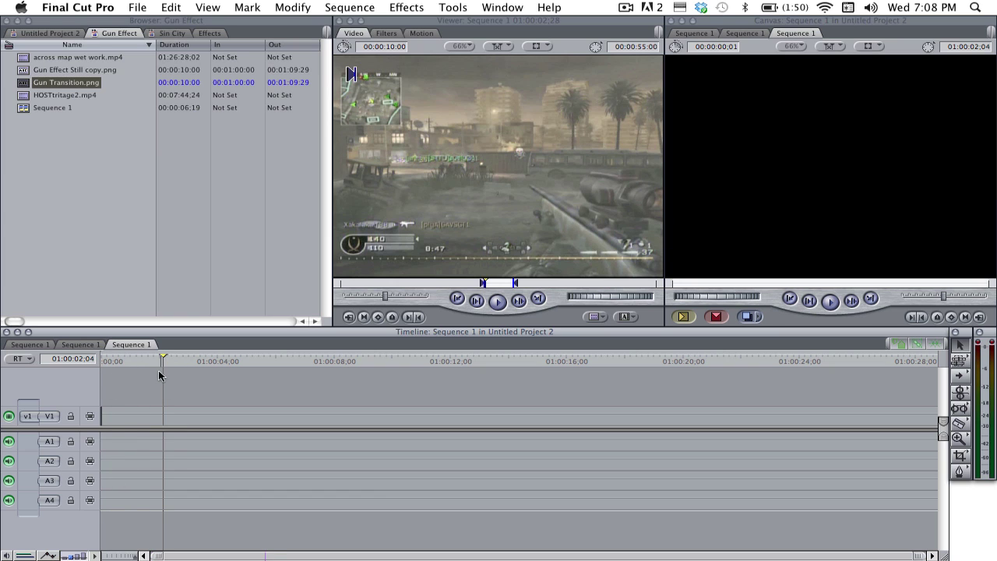
pyautogui.moveTo(163, 359); pyautogui.dragTo(74, 358)
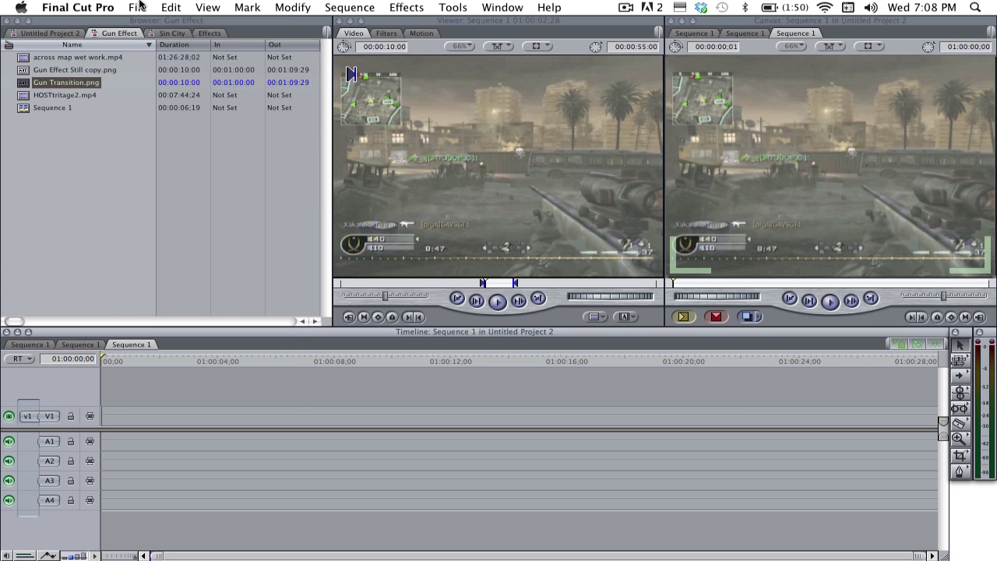
# Start a QuickTime Conversion export with Still Image format, then close the save dialog.
pyautogui.click(138, 6)
pyautogui.moveTo(187, 251)
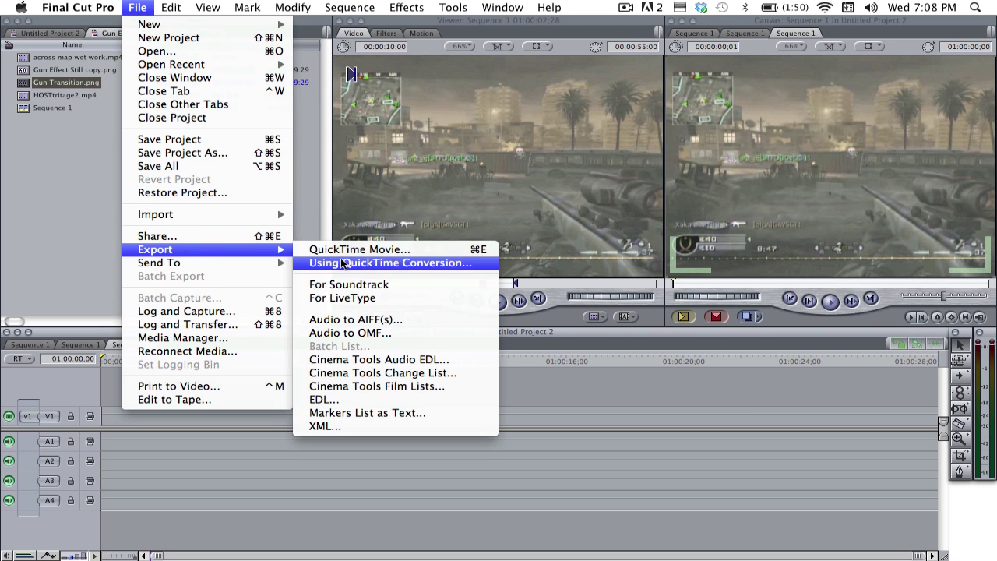
pyautogui.click(343, 265)
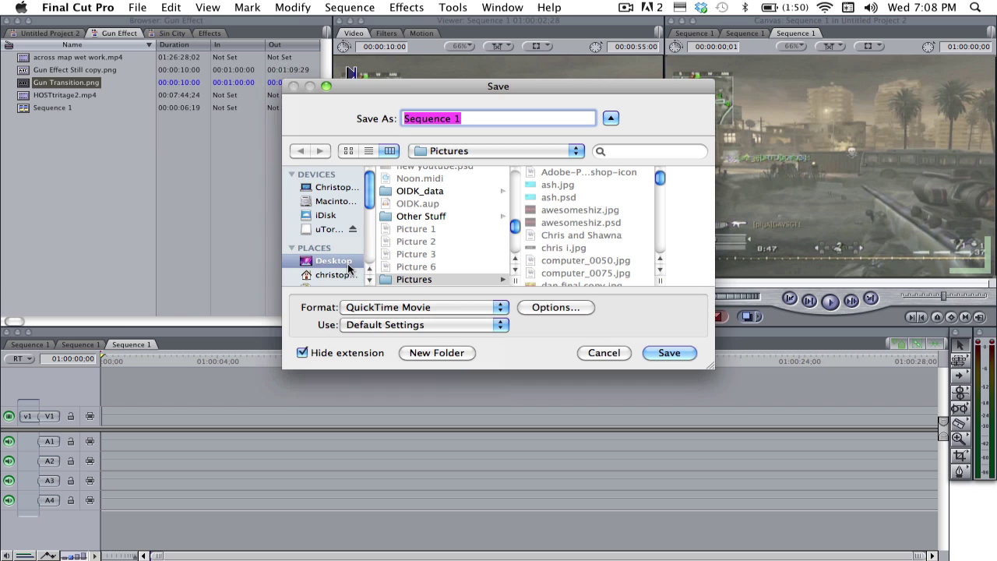
pyautogui.click(411, 310)
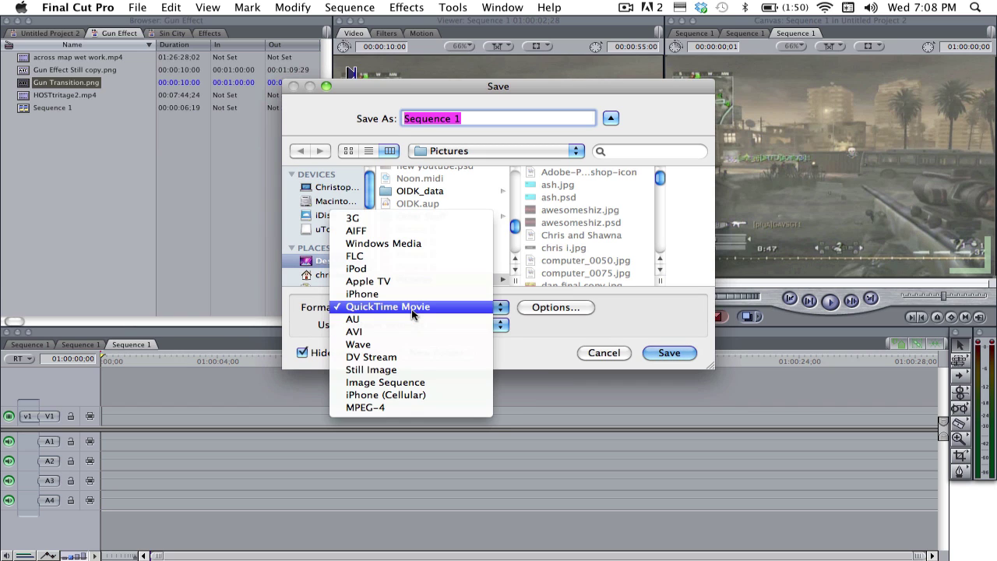
pyautogui.click(421, 368)
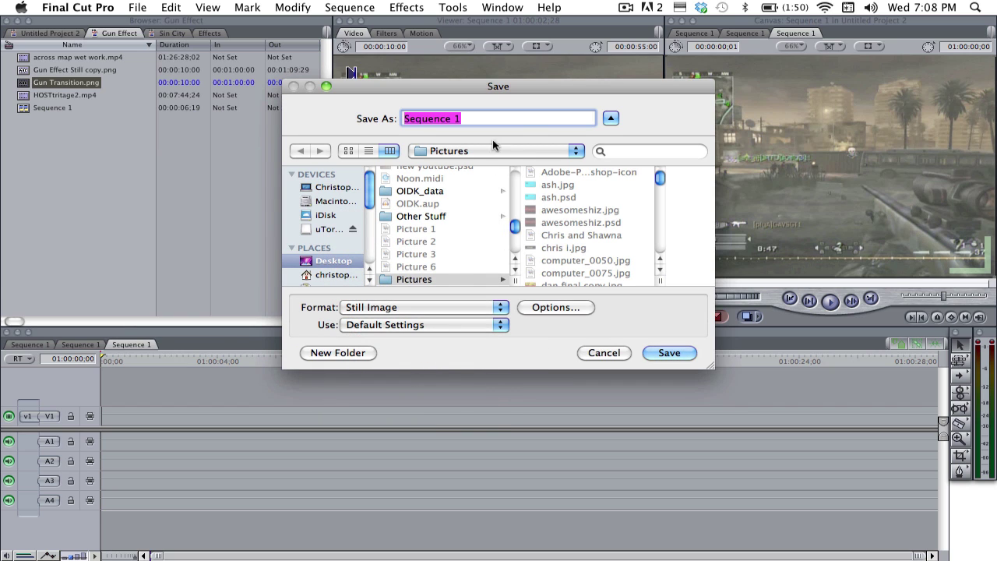
pyautogui.click(607, 353)
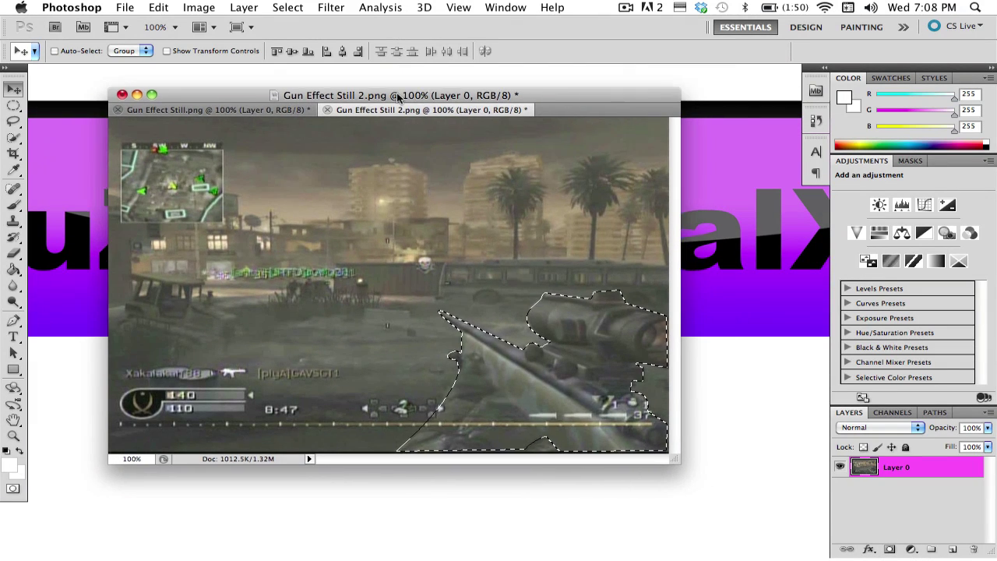
# Reposition the Gun Effect Still 2.png document window.
pyautogui.moveTo(397, 97); pyautogui.dragTo(416, 83)
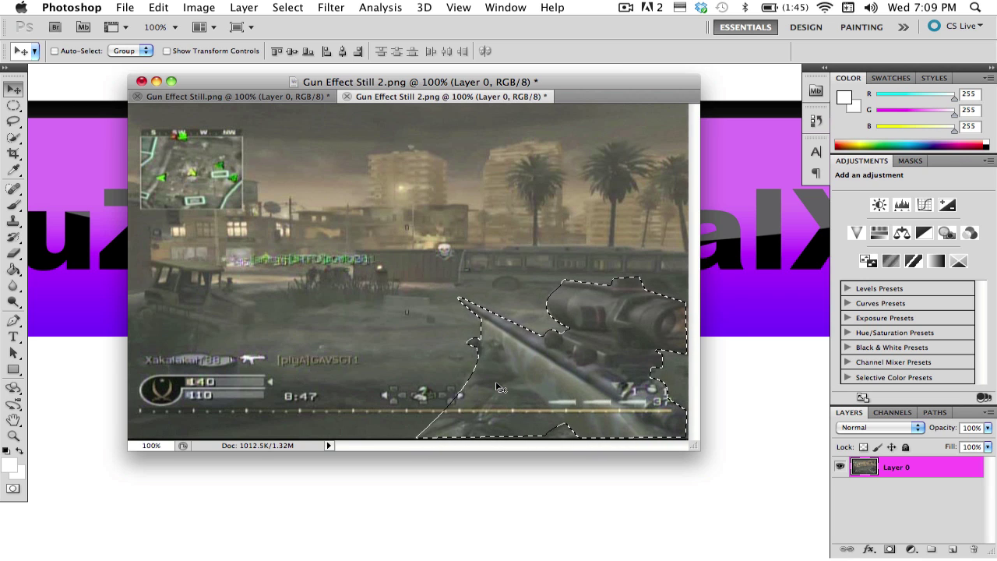
# Invert the selection, delete the background around the gun, and deselect.
pyautogui.click(289, 8)
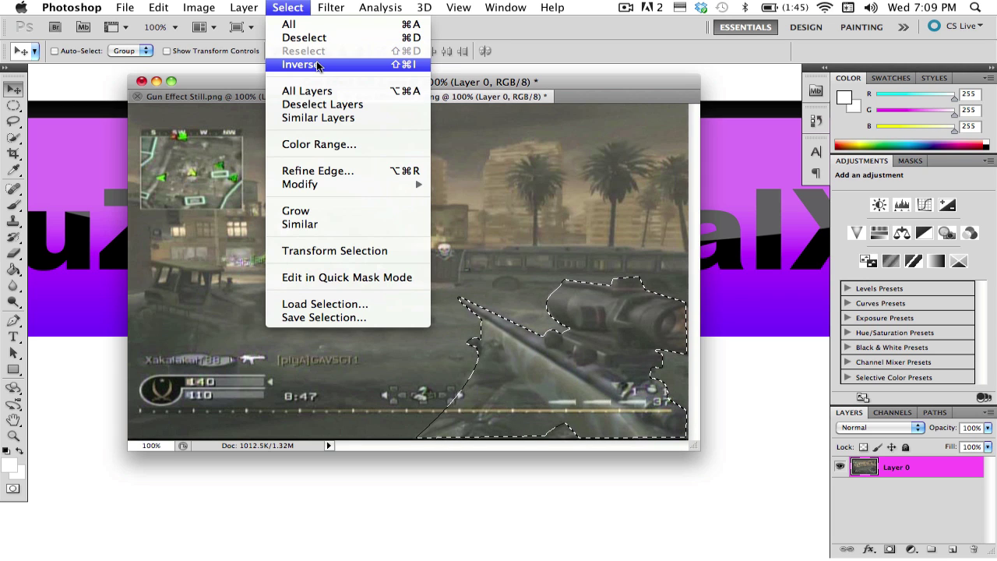
pyautogui.click(316, 63)
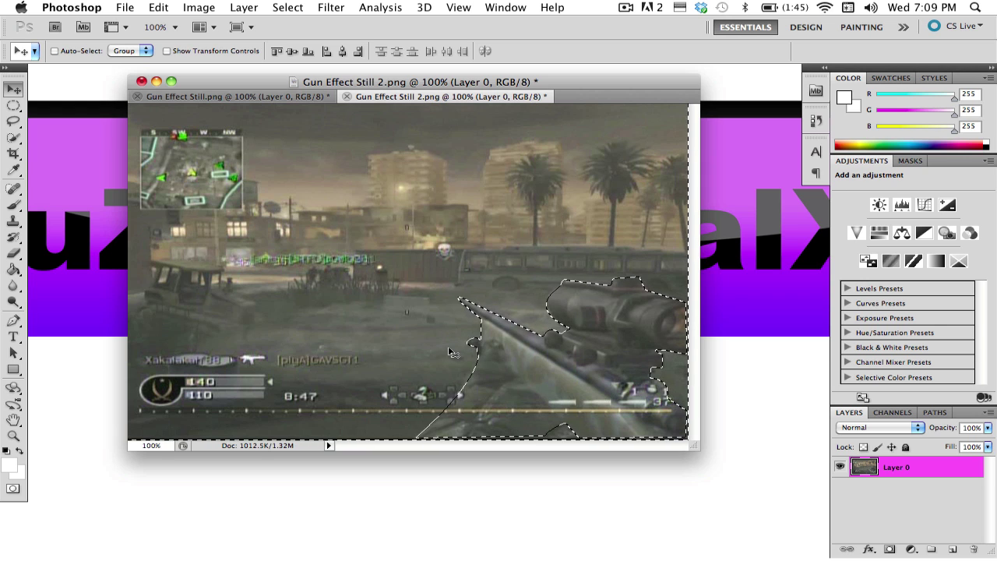
pyautogui.press('Delete')
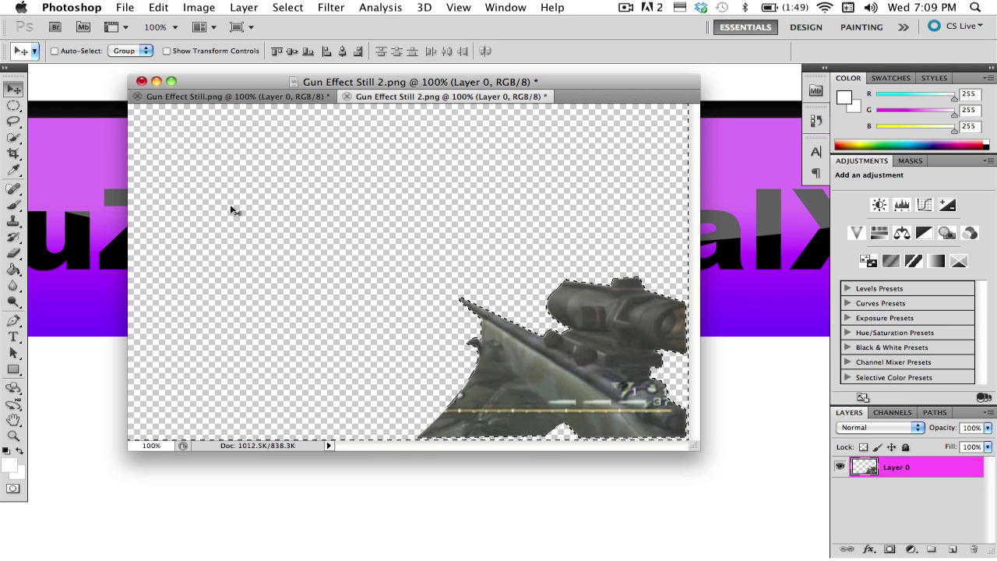
pyautogui.press('super+d')
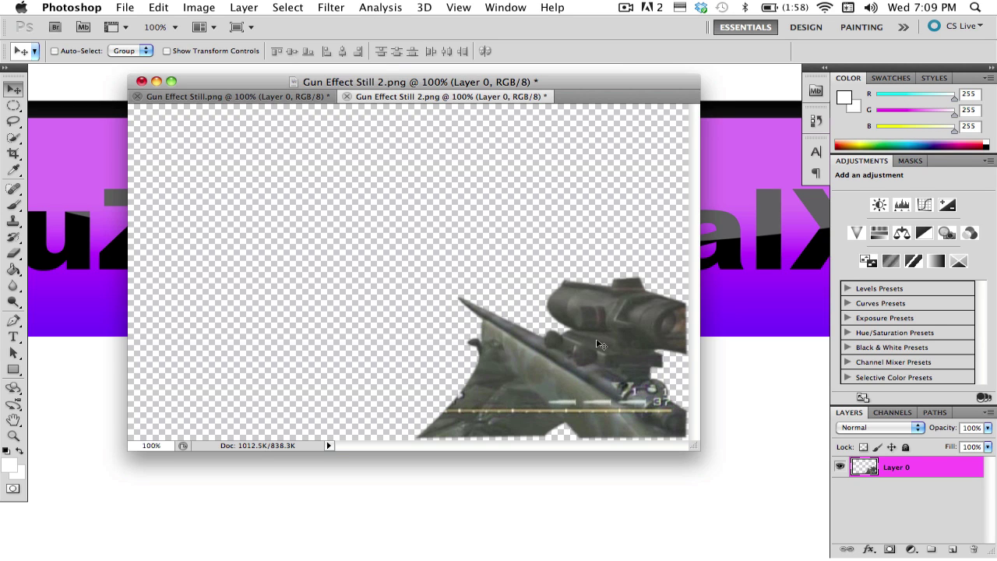
# Open Fresco in the filter gallery and preview Poster Edges, Rough Pastels, Smudge Stick, Watercolor, Underpainting, Sponge.
pyautogui.click(326, 7)
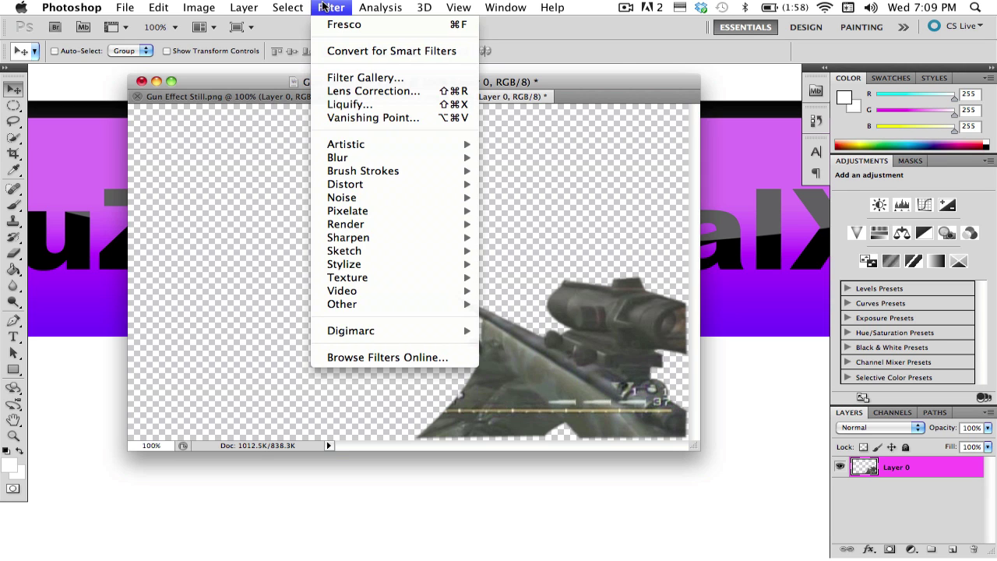
pyautogui.moveTo(351, 144)
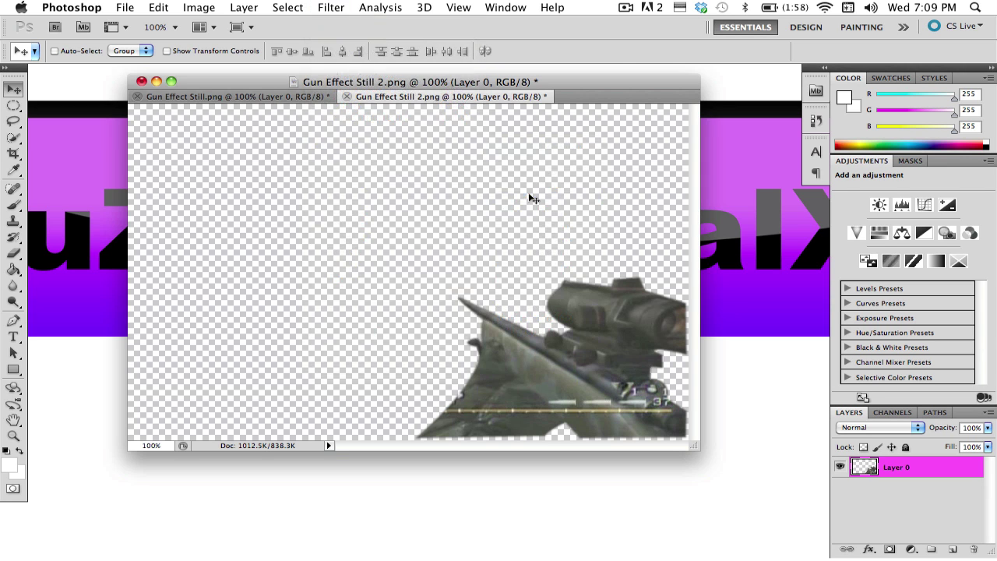
pyautogui.click(518, 197)
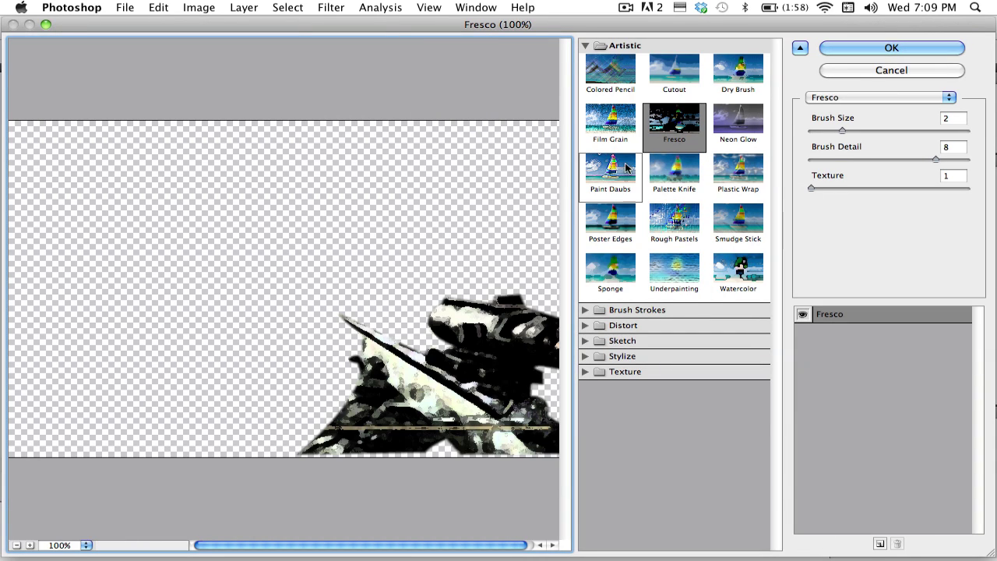
pyautogui.click(611, 228)
pyautogui.click(673, 227)
pyautogui.click(743, 234)
pyautogui.click(738, 268)
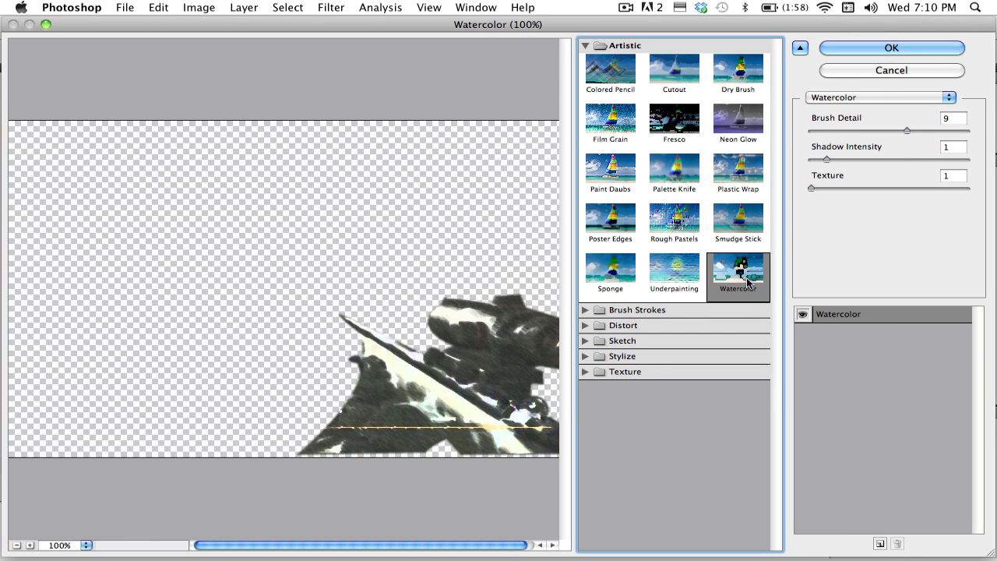
pyautogui.click(674, 269)
pyautogui.click(610, 268)
# Recheck a few looks, apply Fresco to the gun, and switch to Final Cut Pro.
pyautogui.click(610, 222)
pyautogui.click(662, 260)
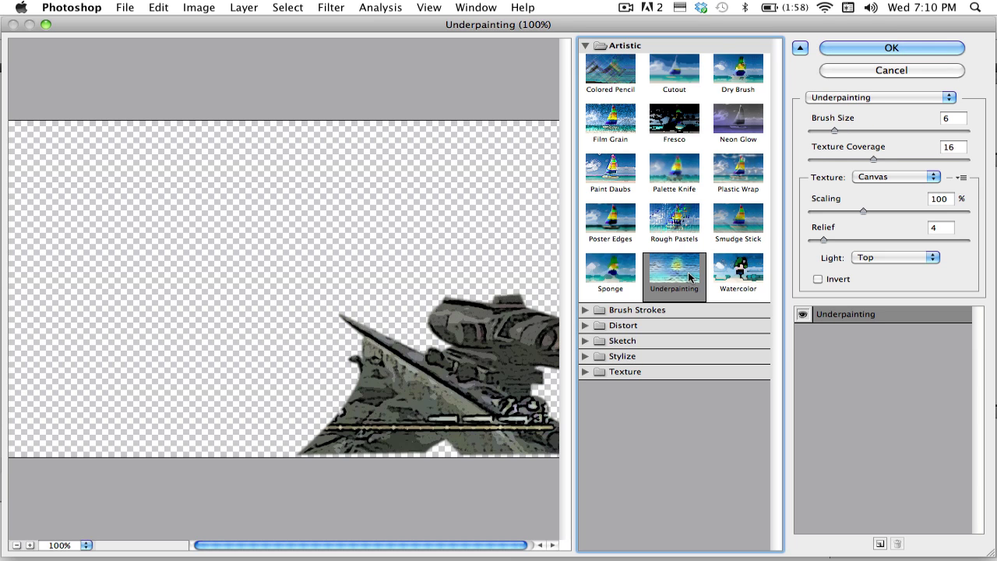
pyautogui.click(610, 69)
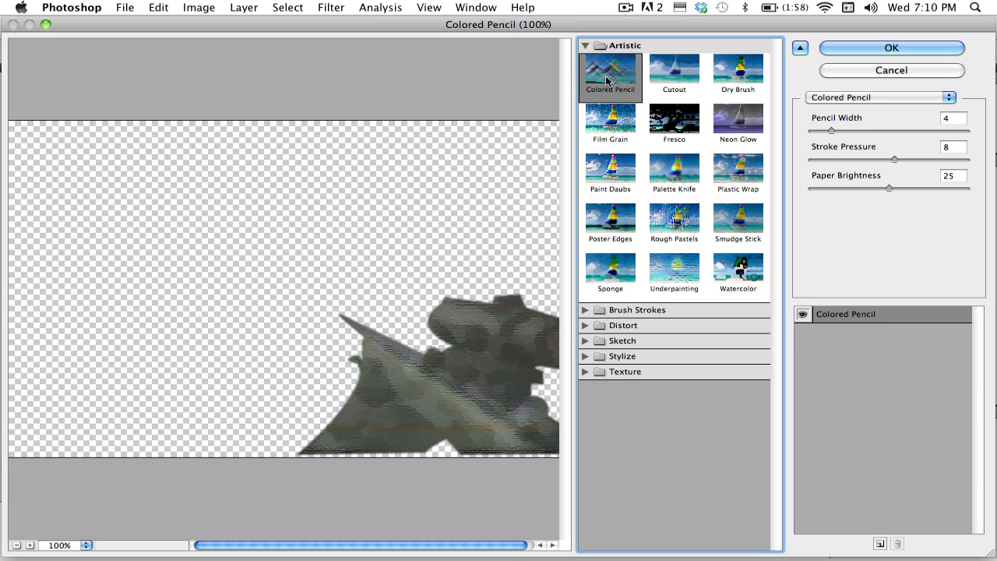
pyautogui.click(674, 118)
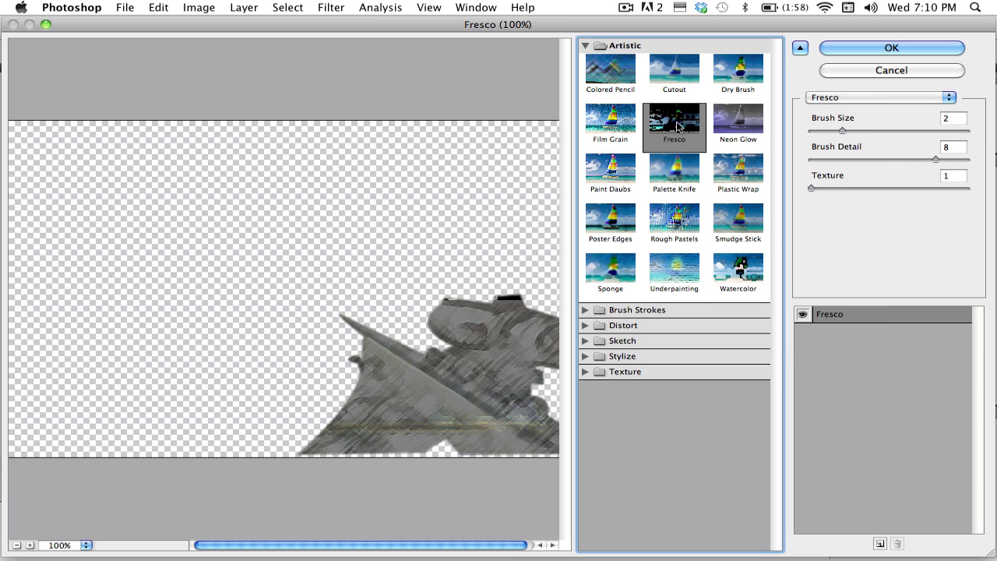
pyautogui.click(877, 48)
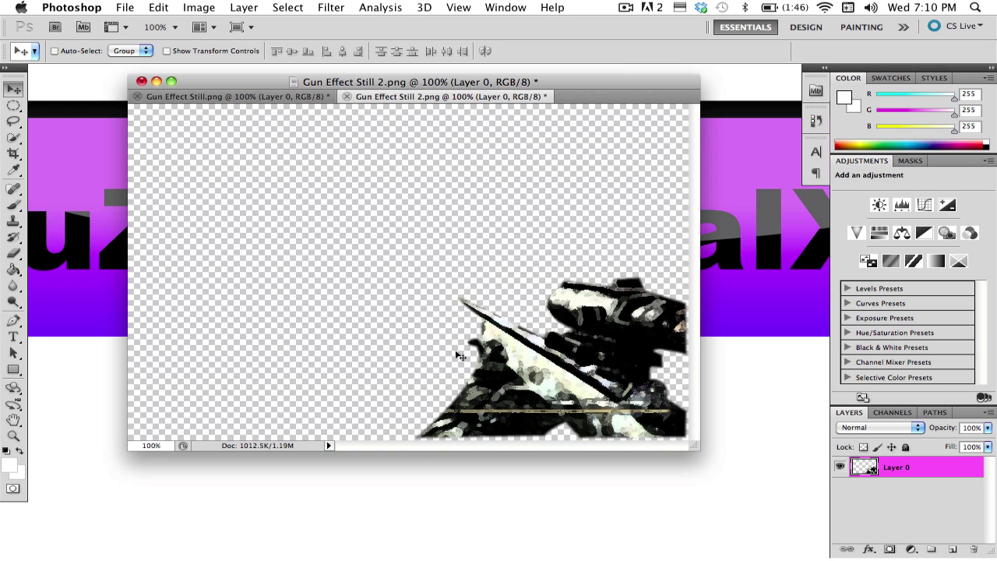
pyautogui.press('super+Tab')
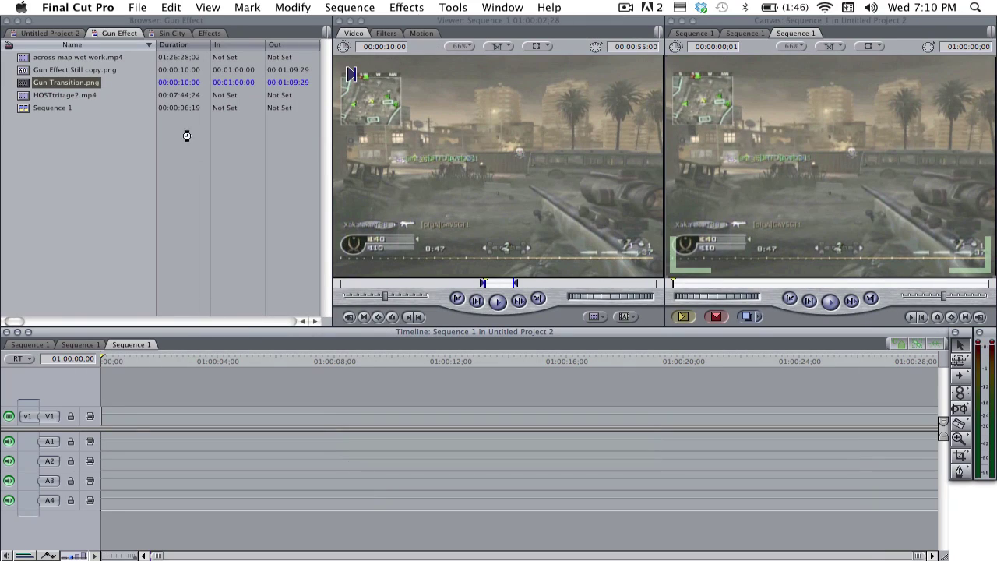
# Show the second Sequence 1, preview the frame at 01:00:05:11, then return to Photoshop.
pyautogui.click(92, 344)
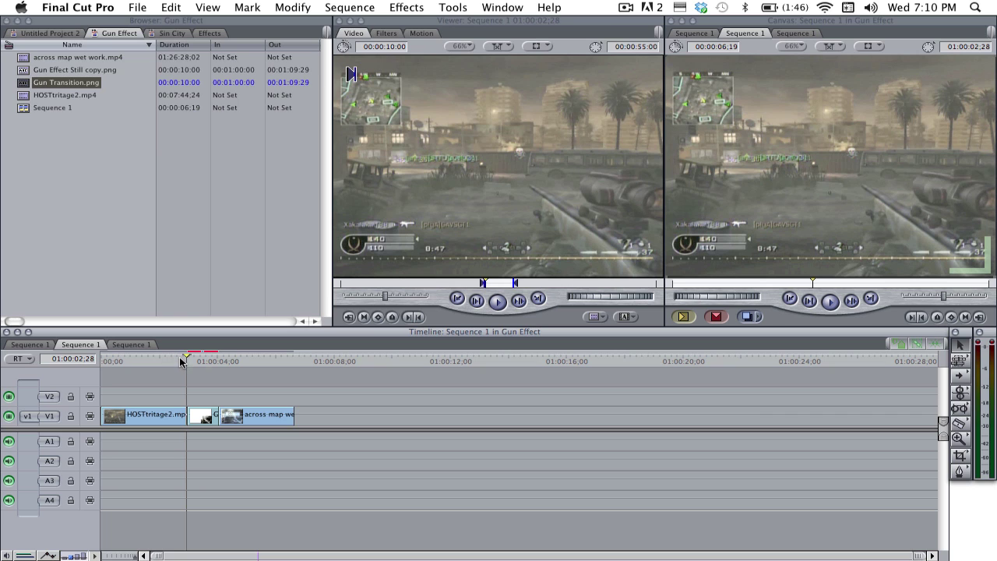
pyautogui.click(256, 360)
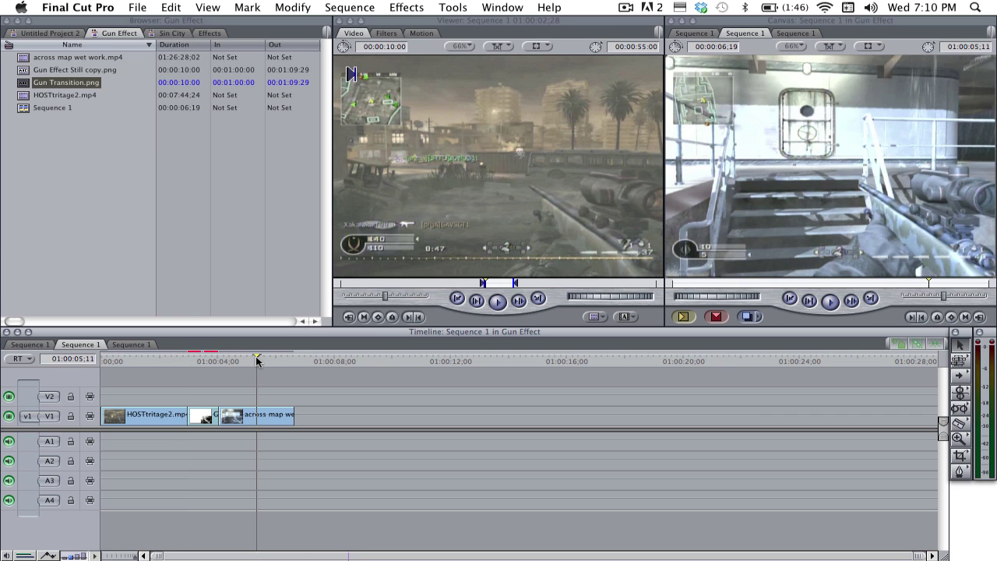
pyautogui.press('super+Tab')
pyautogui.press('super+Tab')
pyautogui.press('super+Tab')
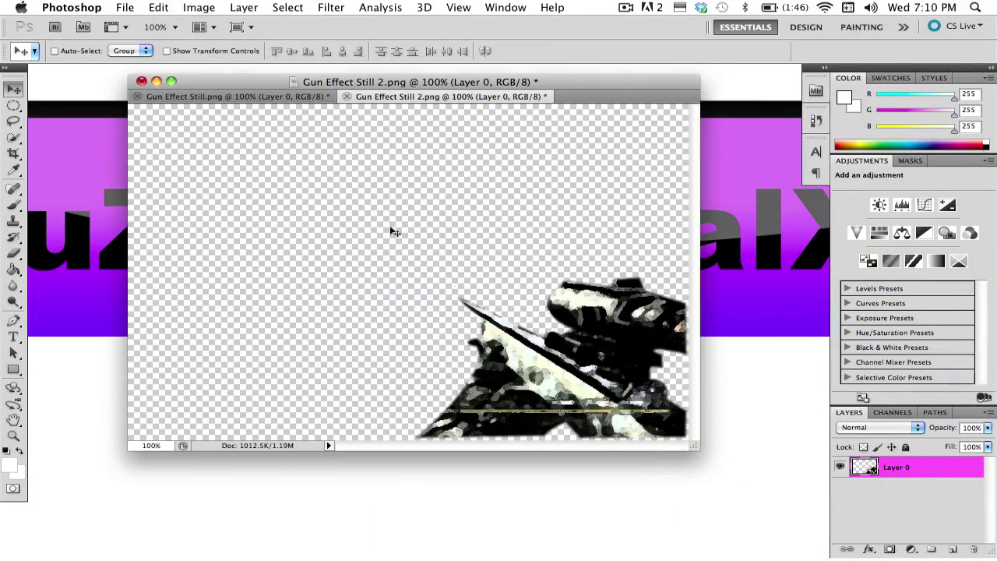
# Save a PNG copy of the filtered gun named 'Gun Effect Trans'.
pyautogui.click(128, 6)
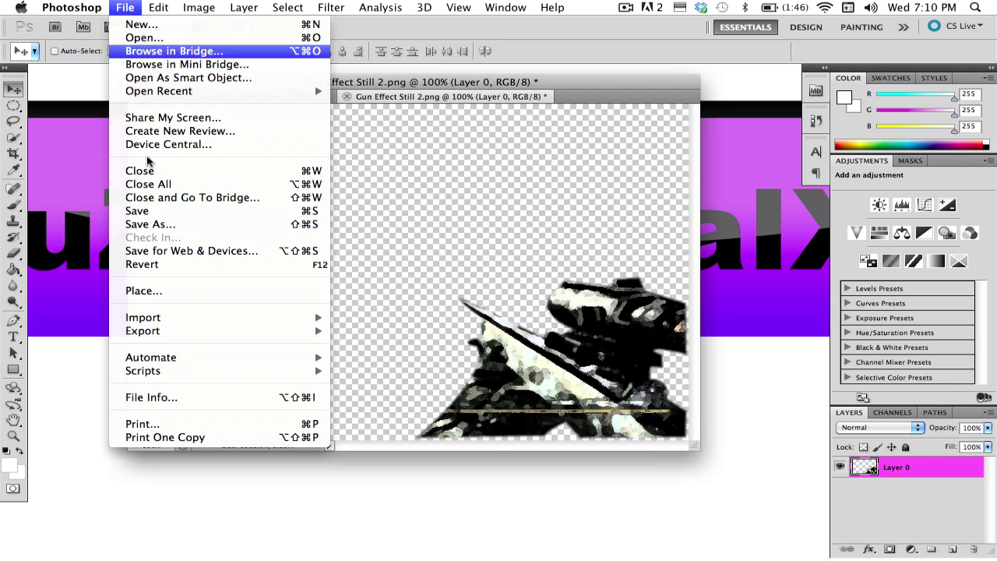
pyautogui.click(168, 225)
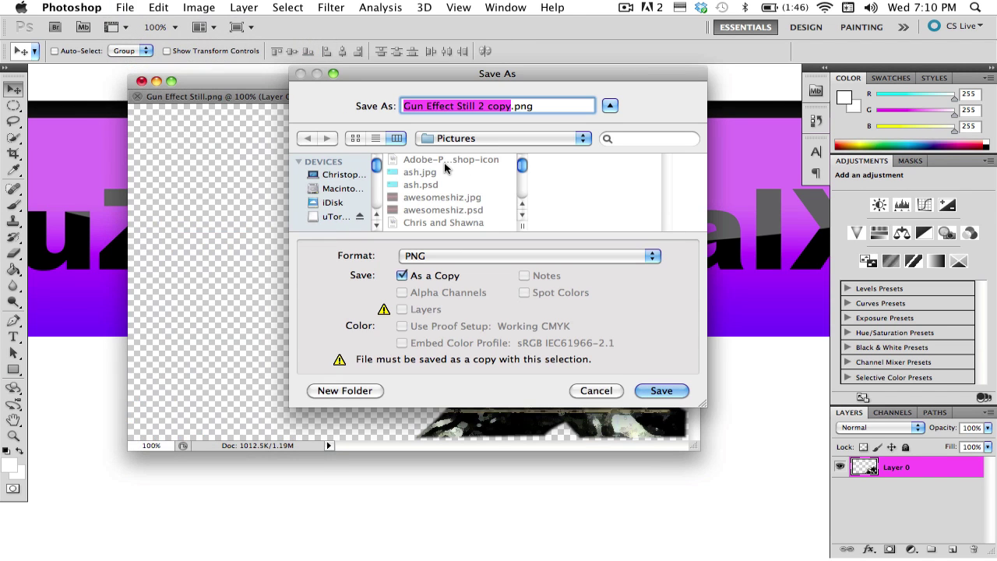
pyautogui.write('Gun ')
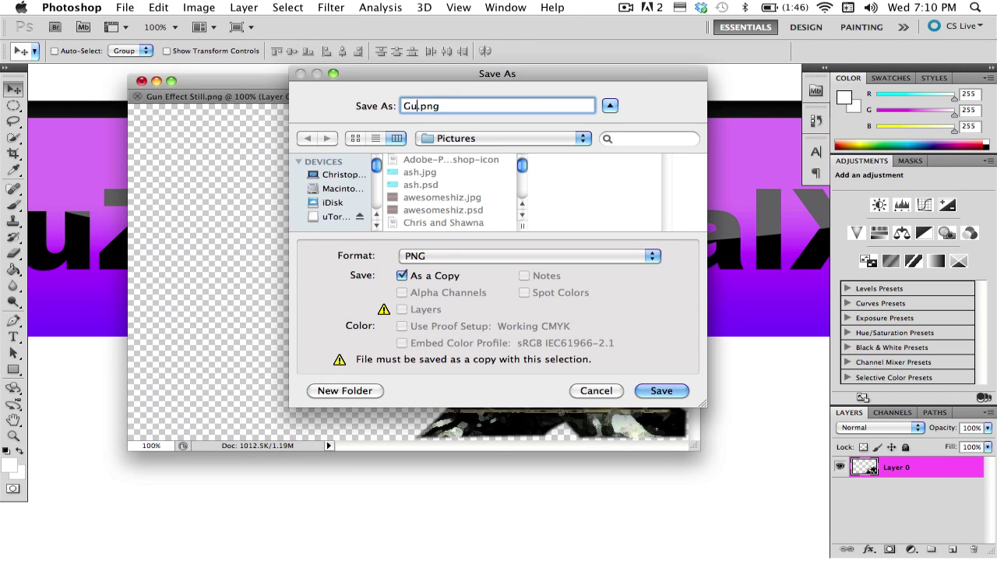
pyautogui.write('Effect T')
pyautogui.write('rans')
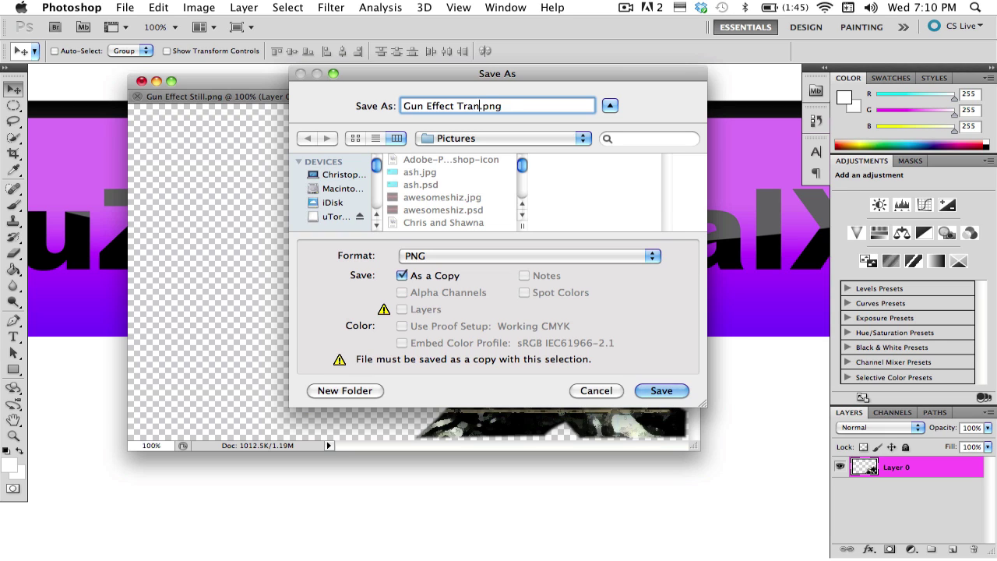
pyautogui.press('Return')
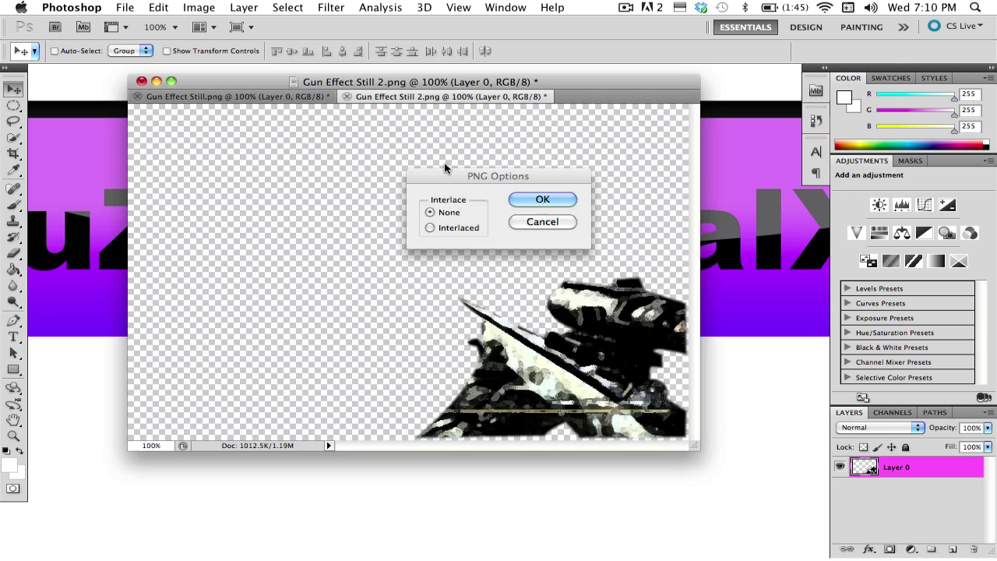
pyautogui.click(538, 200)
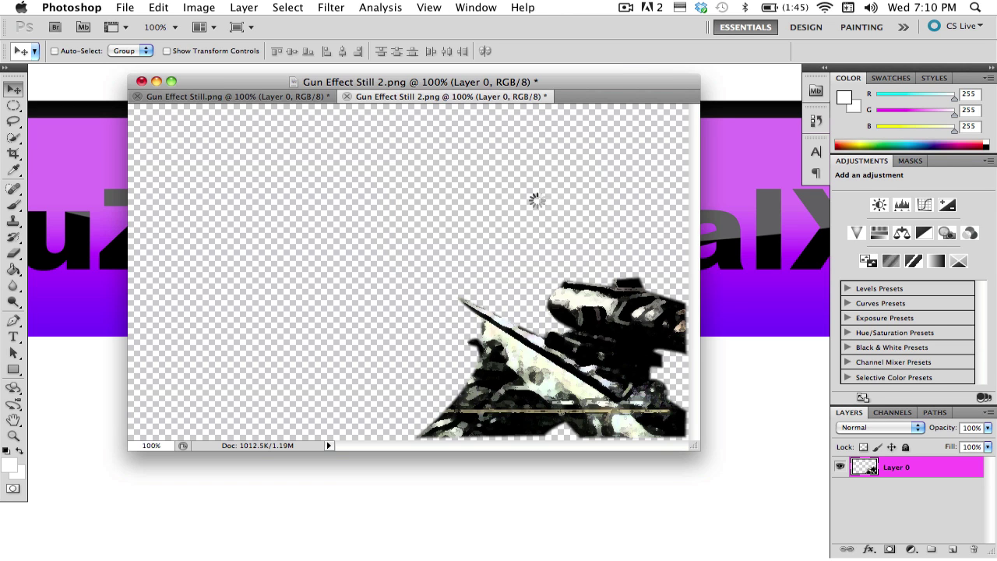
# Import Gun Effect Trans.png from the Pictures folder into the Gun Effect bin.
pyautogui.press('super+Tab')
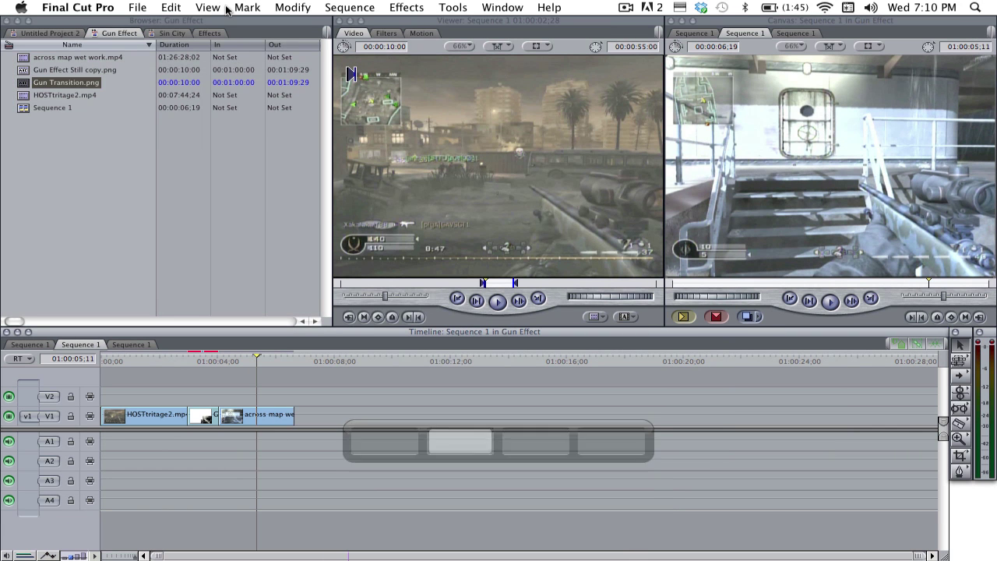
pyautogui.click(137, 6)
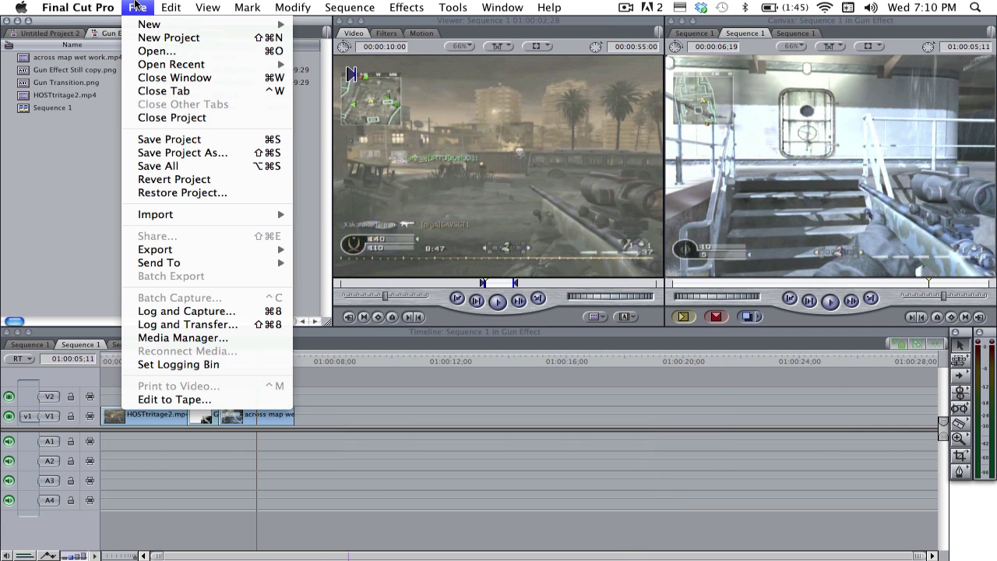
pyautogui.moveTo(176, 217)
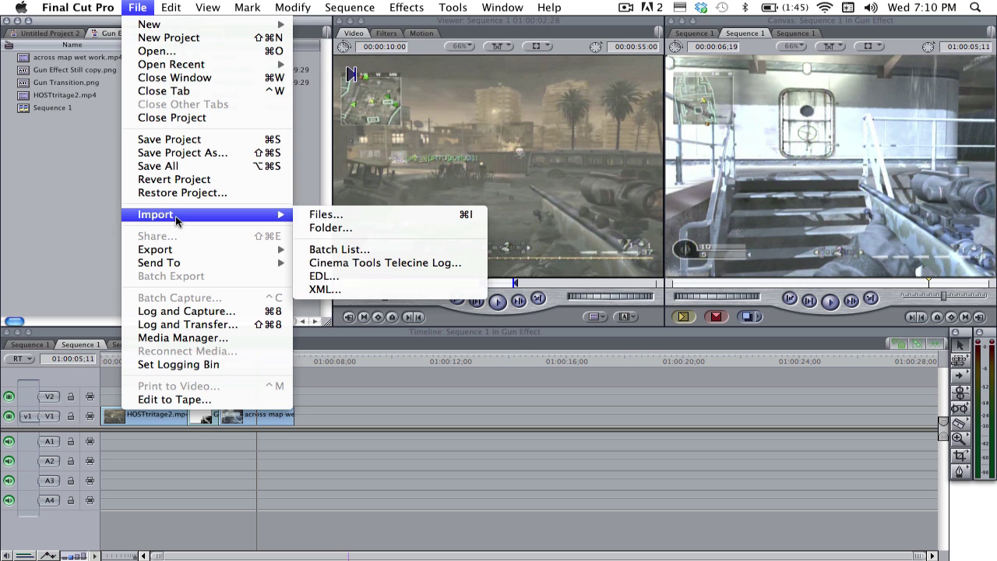
pyautogui.click(359, 219)
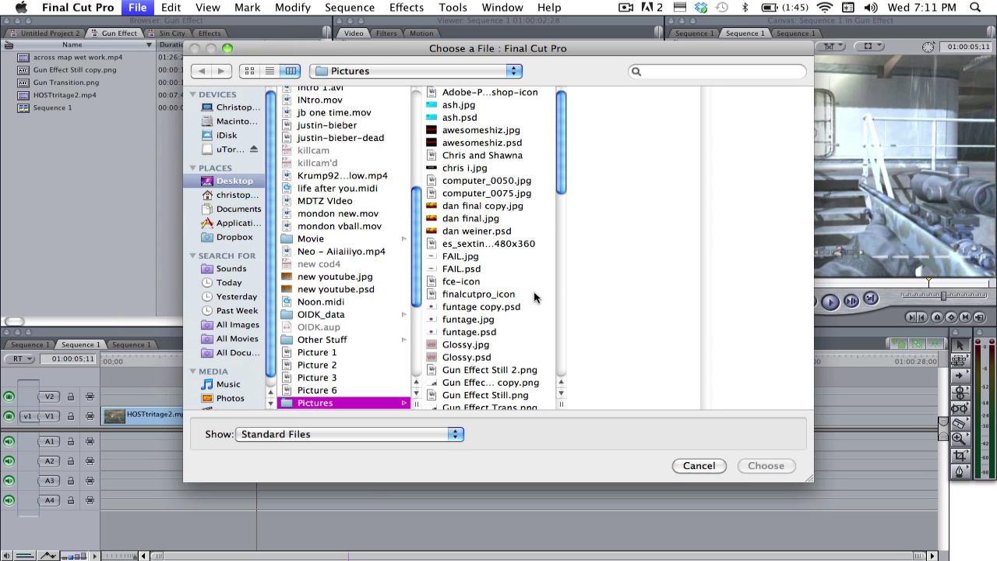
pyautogui.scroll(-1, 498, 300)
pyautogui.scroll(-3, 499, 299)
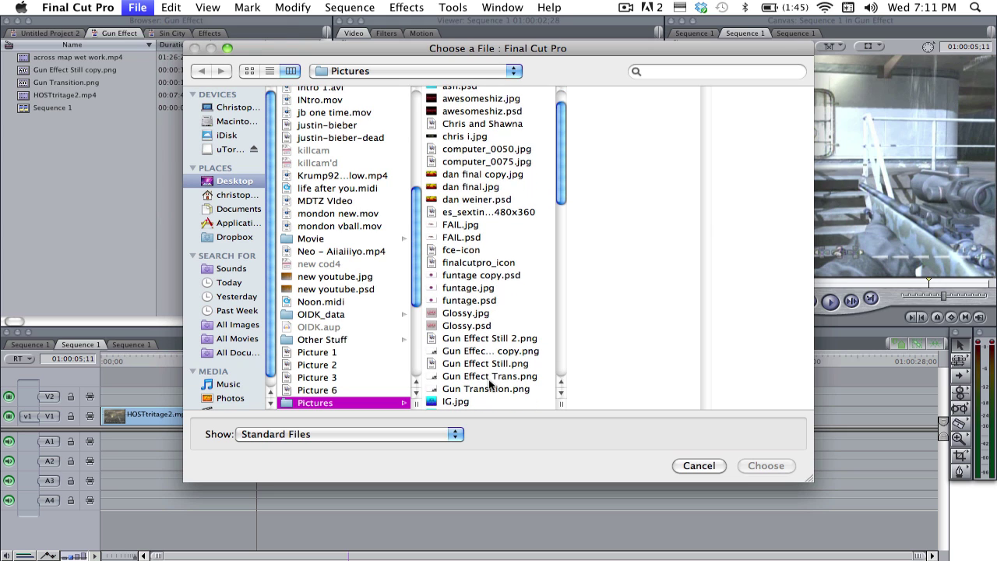
pyautogui.click(489, 377)
pyautogui.click(785, 469)
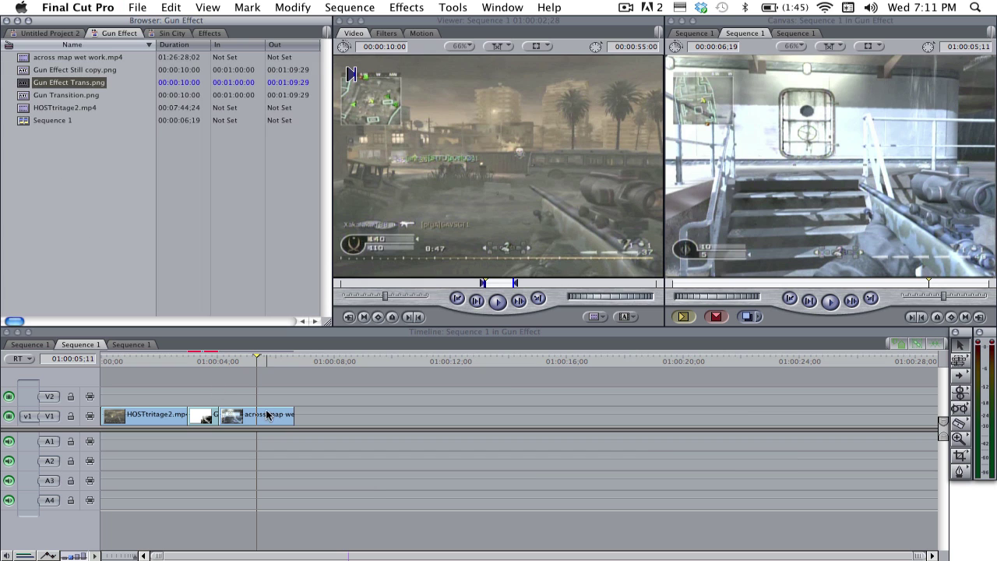
# Delete the old gun still from V1 and place a shortened Gun Effect Trans.png on V2.
pyautogui.click(208, 414)
pyautogui.press('Delete')
pyautogui.moveTo(262, 422); pyautogui.dragTo(300, 422)
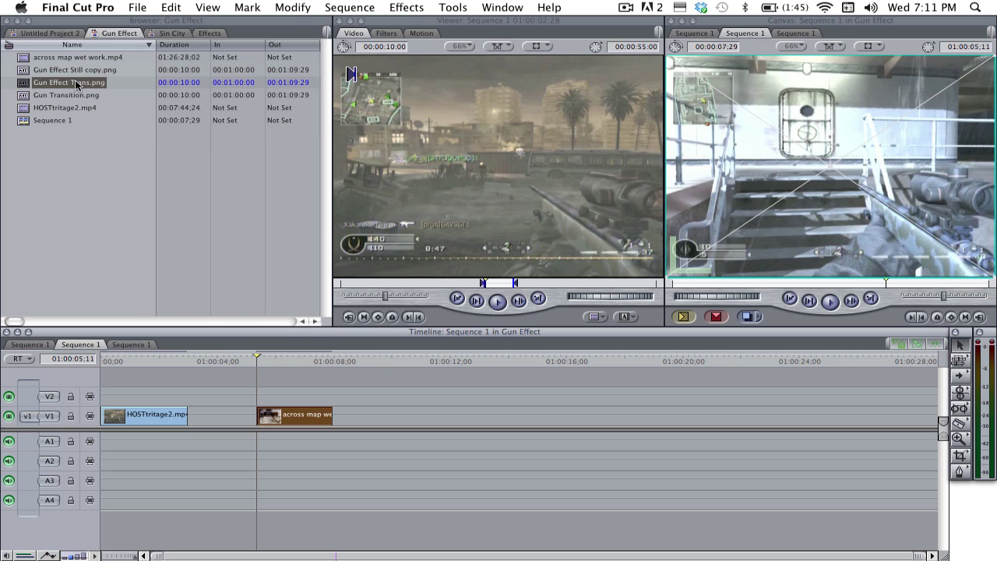
pyautogui.moveTo(78, 82); pyautogui.dragTo(191, 402)
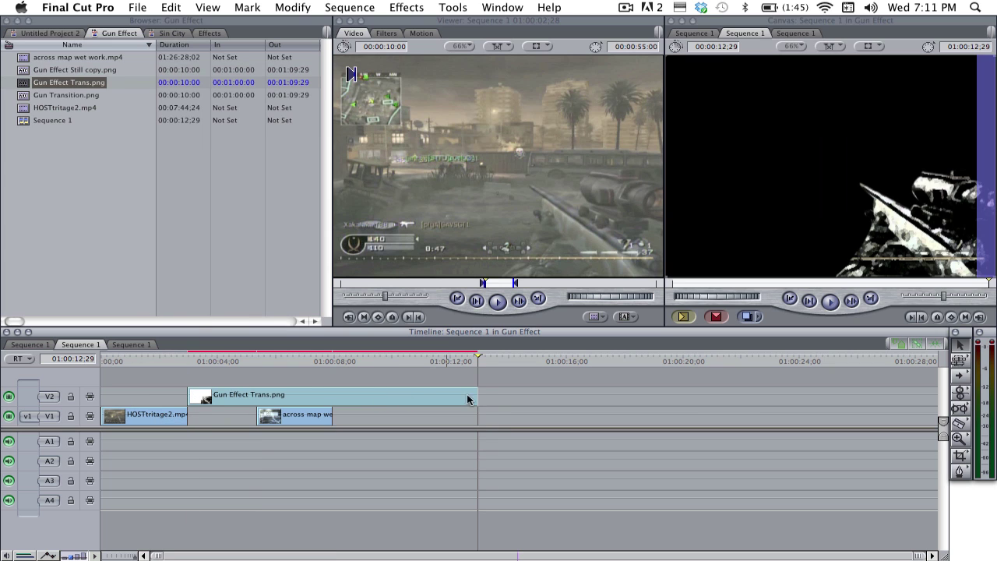
pyautogui.moveTo(475, 394); pyautogui.dragTo(301, 416)
# Move the gun still onto V1 after HOSTtritage2, trim it, and butt across map against it.
pyautogui.moveTo(231, 396); pyautogui.dragTo(225, 421)
pyautogui.moveTo(299, 415); pyautogui.dragTo(282, 416)
pyautogui.moveTo(234, 361); pyautogui.dragTo(186, 369)
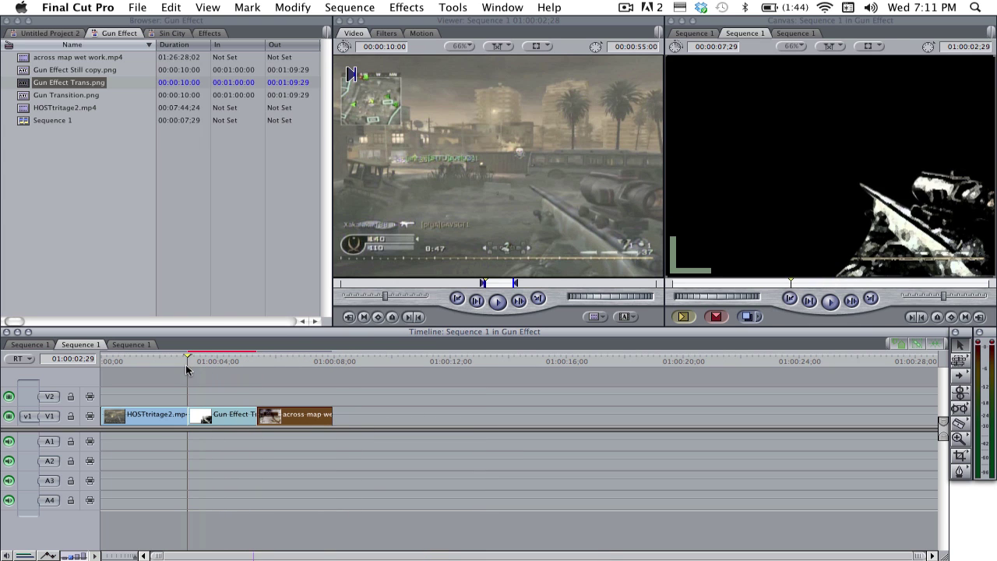
pyautogui.moveTo(254, 409)
pyautogui.mouseDown()
pyautogui.moveTo(215, 414)
pyautogui.moveTo(264, 420)
pyautogui.mouseUp()
pyautogui.click(270, 385)
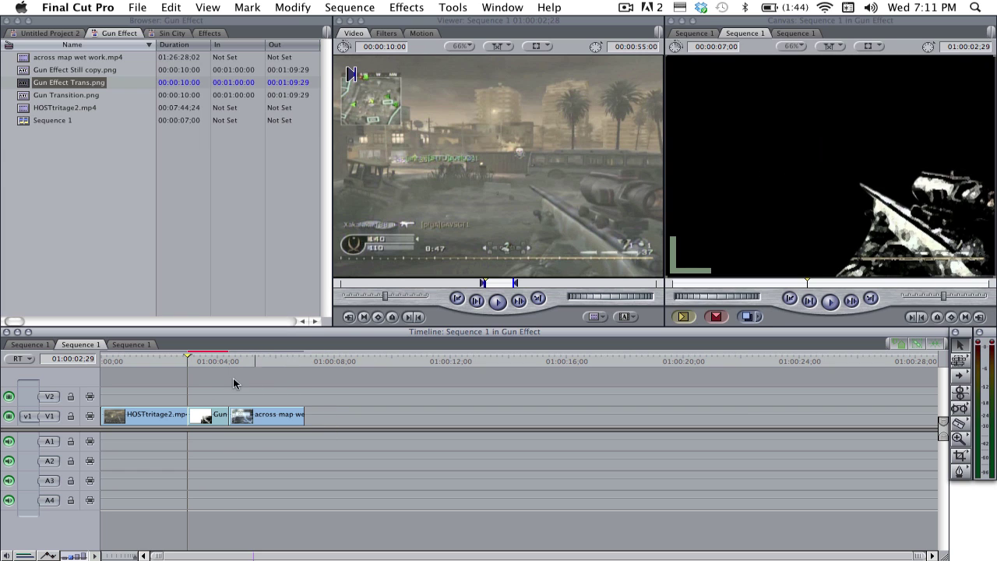
pyautogui.moveTo(229, 359); pyautogui.dragTo(156, 371)
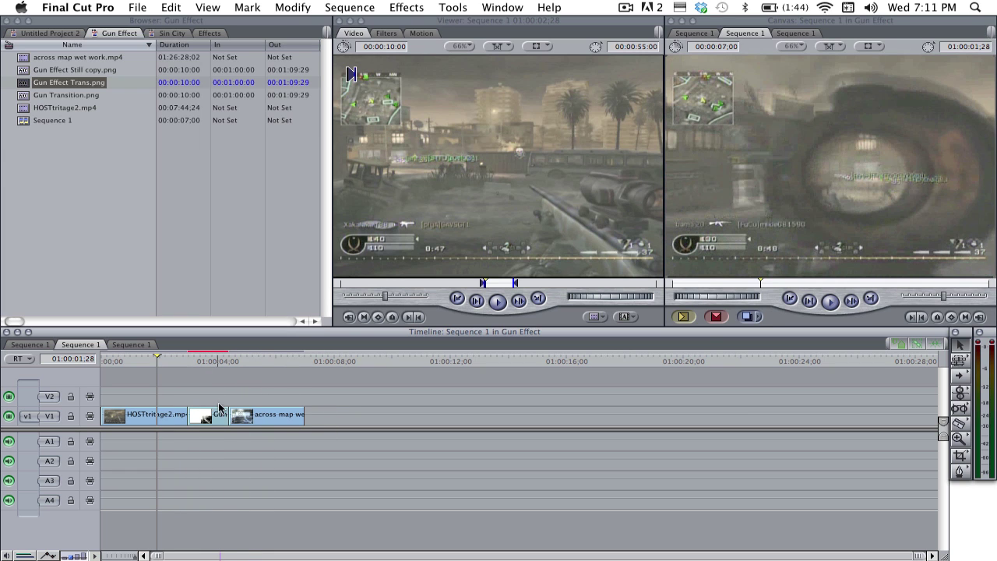
# Add Cross Dissolves to both edges of the Gun Effect Trans.png still, then render and play back Sequence 1.
pyautogui.click(217, 417)
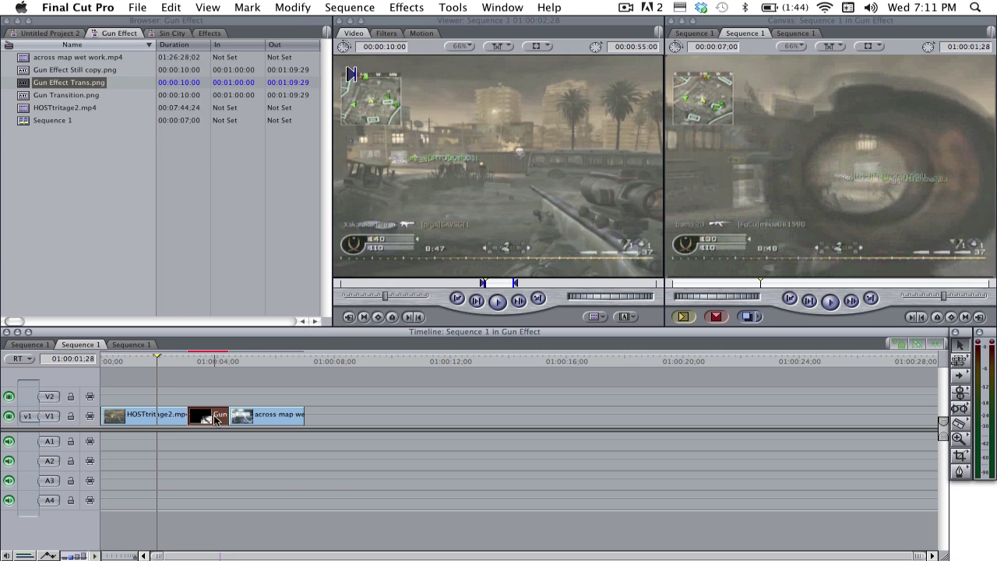
pyautogui.press('super+t')
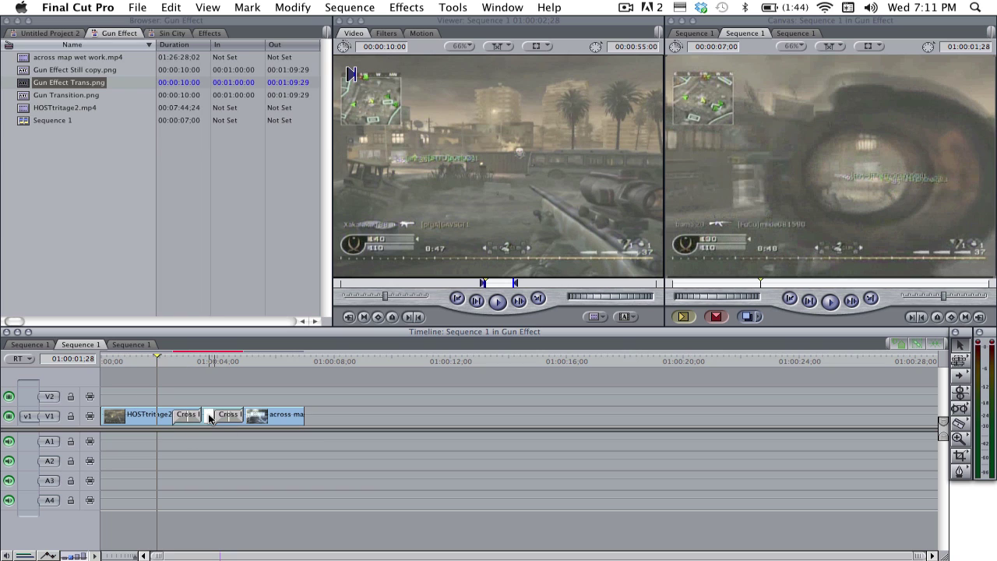
pyautogui.click(207, 417)
pyautogui.press('super+r')
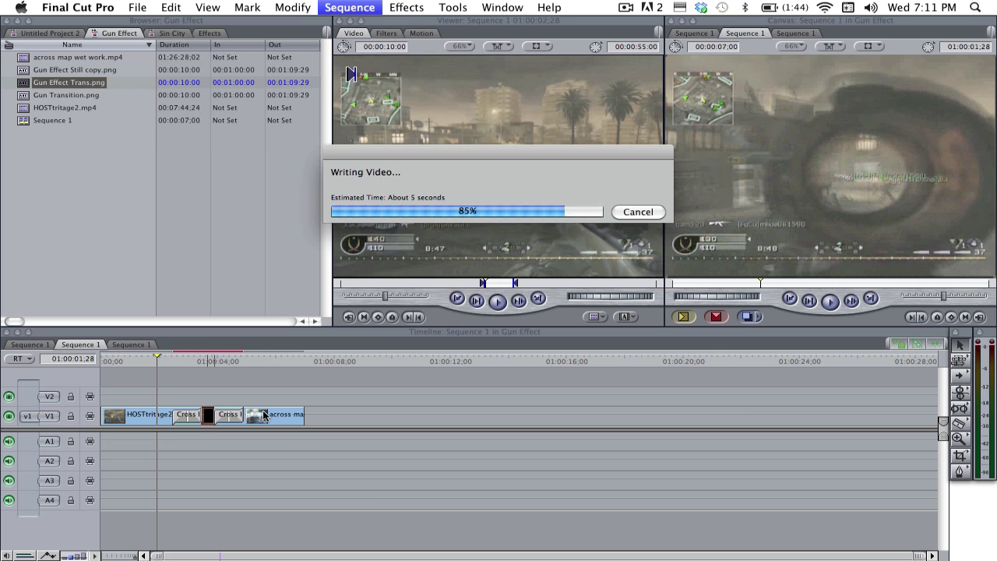
pyautogui.press('space')
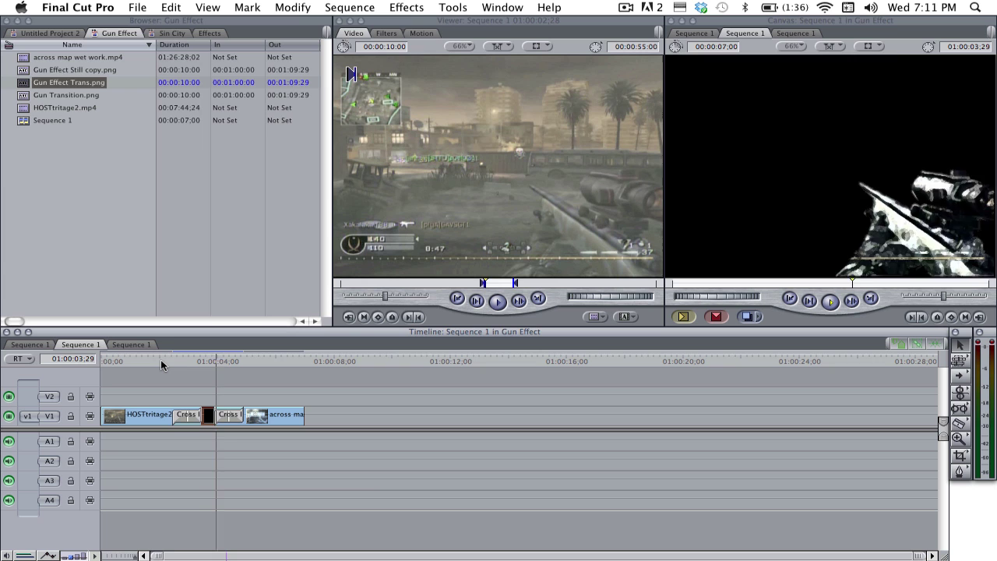
pyautogui.press('space')
pyautogui.moveTo(173, 359); pyautogui.dragTo(161, 361)
pyautogui.press('space')
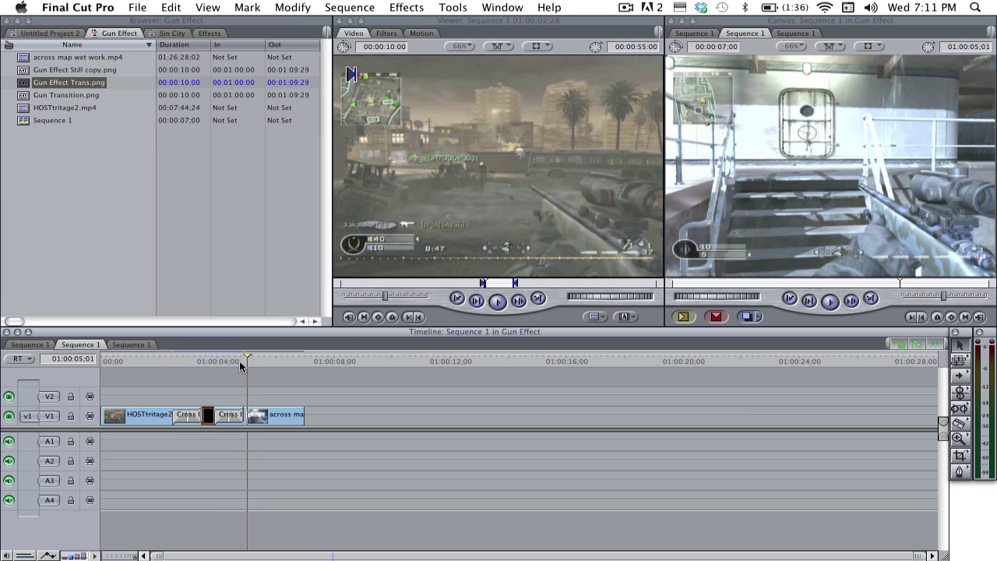
pyautogui.click(163, 360)
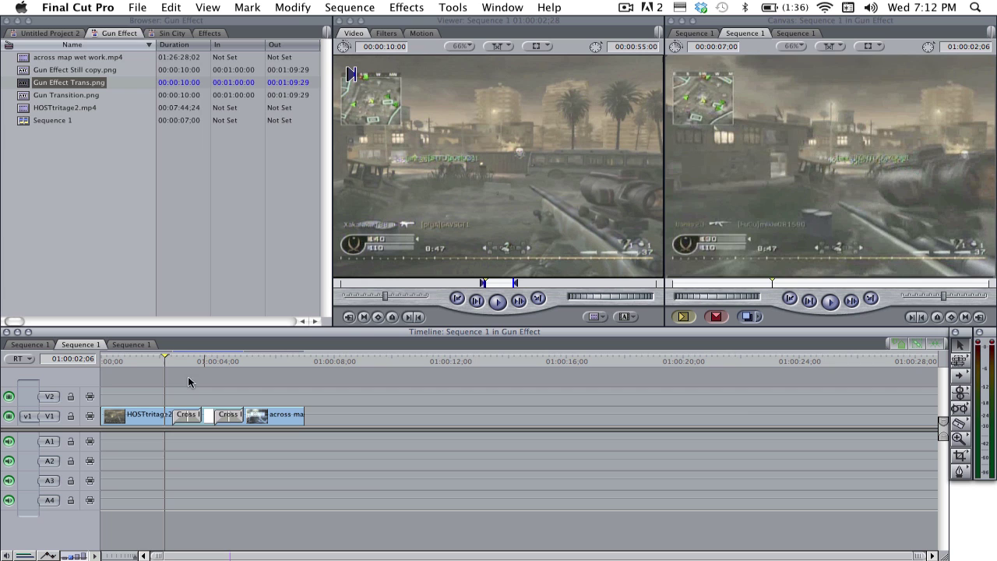
pyautogui.moveTo(162, 360)
pyautogui.mouseDown()
pyautogui.moveTo(112, 360)
pyautogui.moveTo(148, 361)
pyautogui.mouseUp()
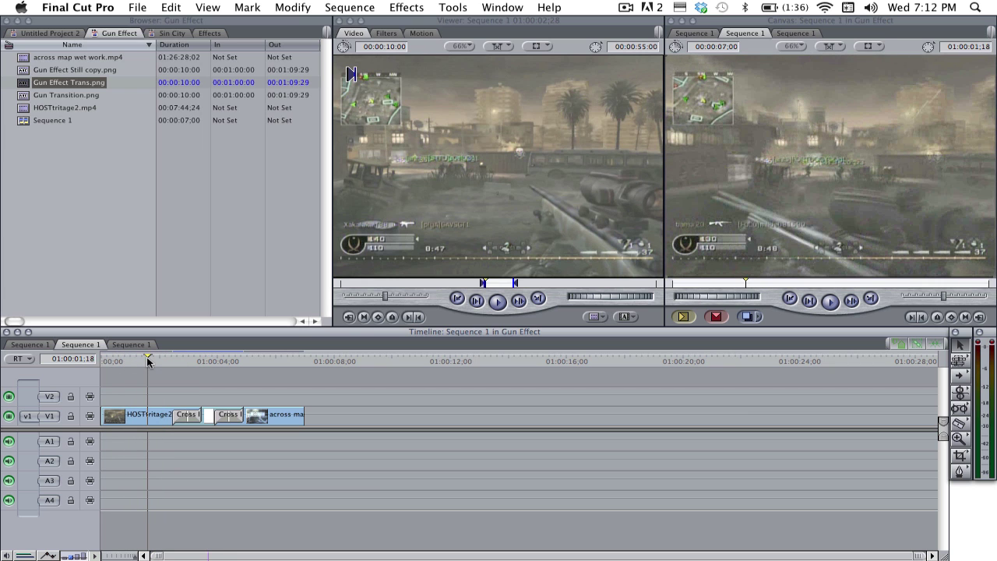